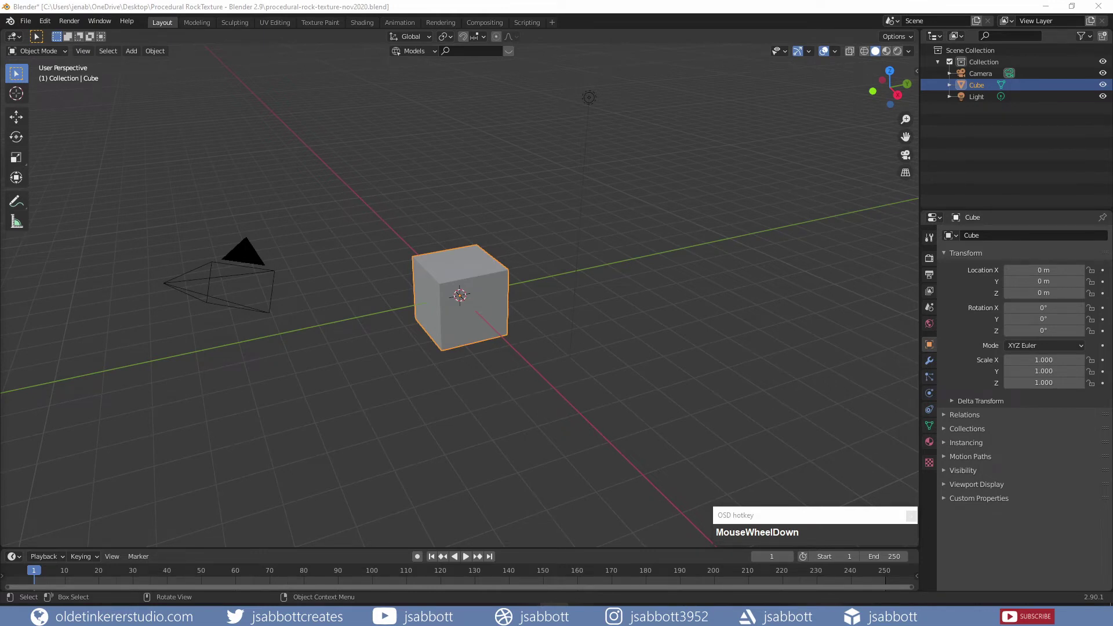
Add a Subdivision Surface modifier at viewport and render level 4, then shade the cube smooth.
click(707, 300)
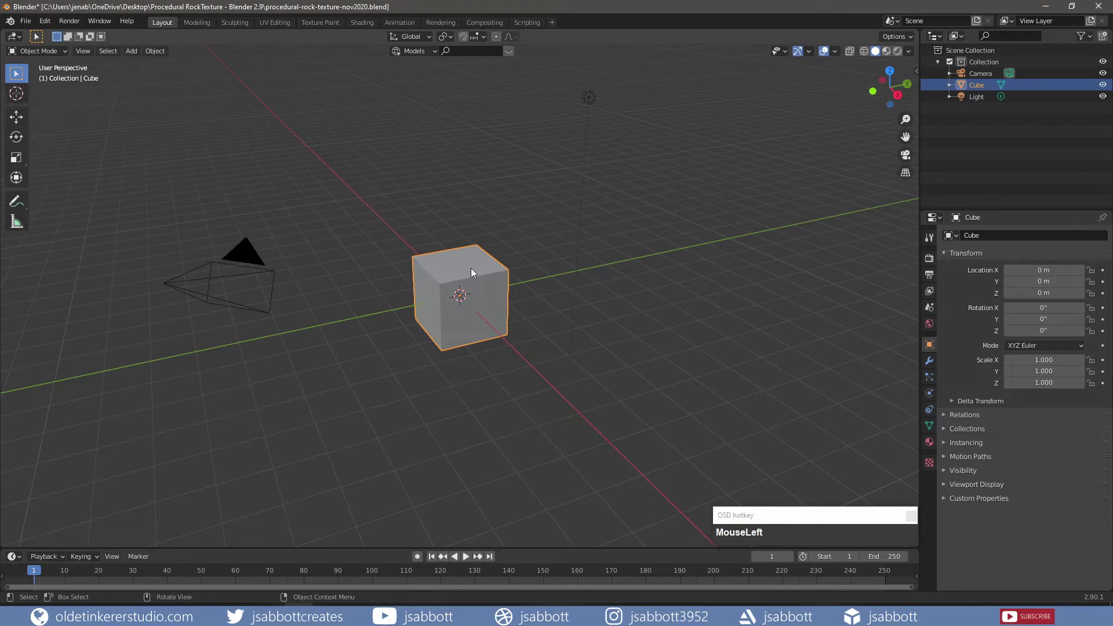
click(927, 362)
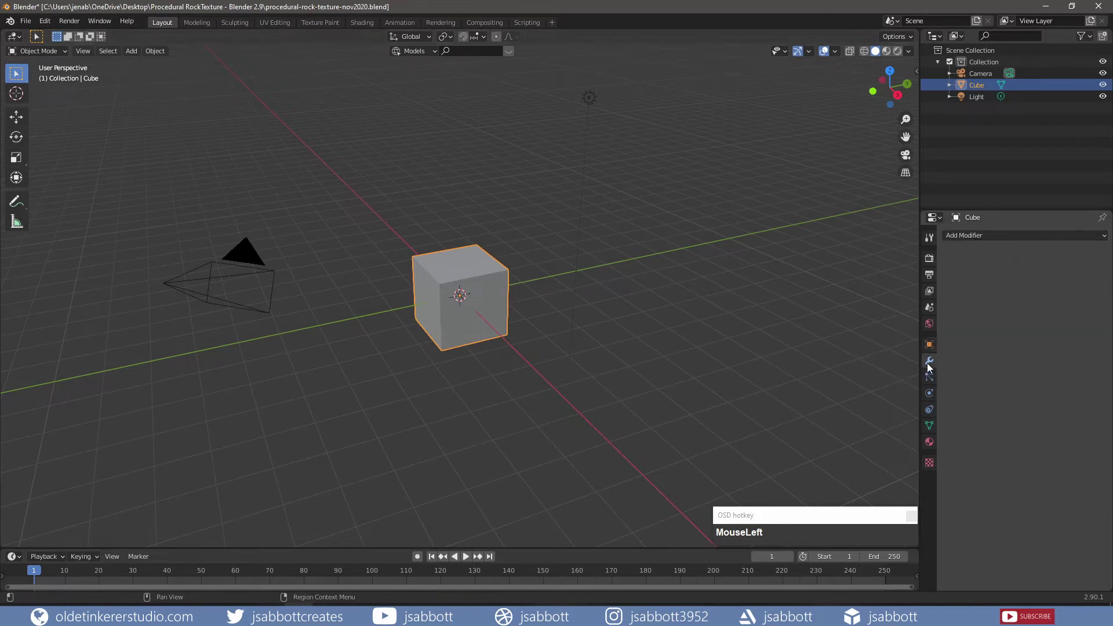
click(996, 236)
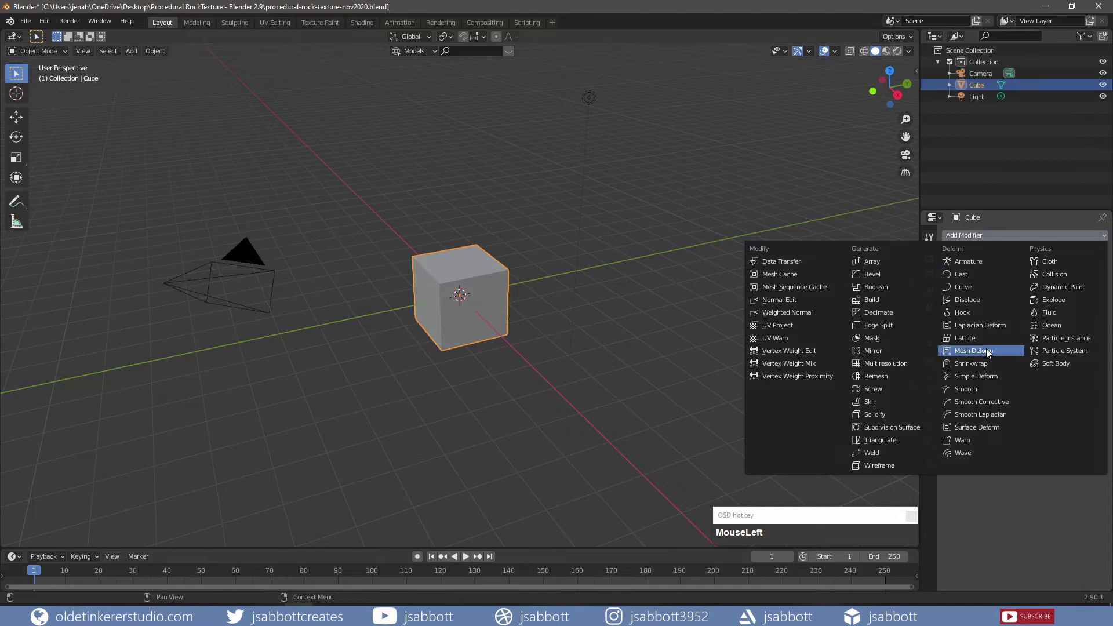
click(899, 426)
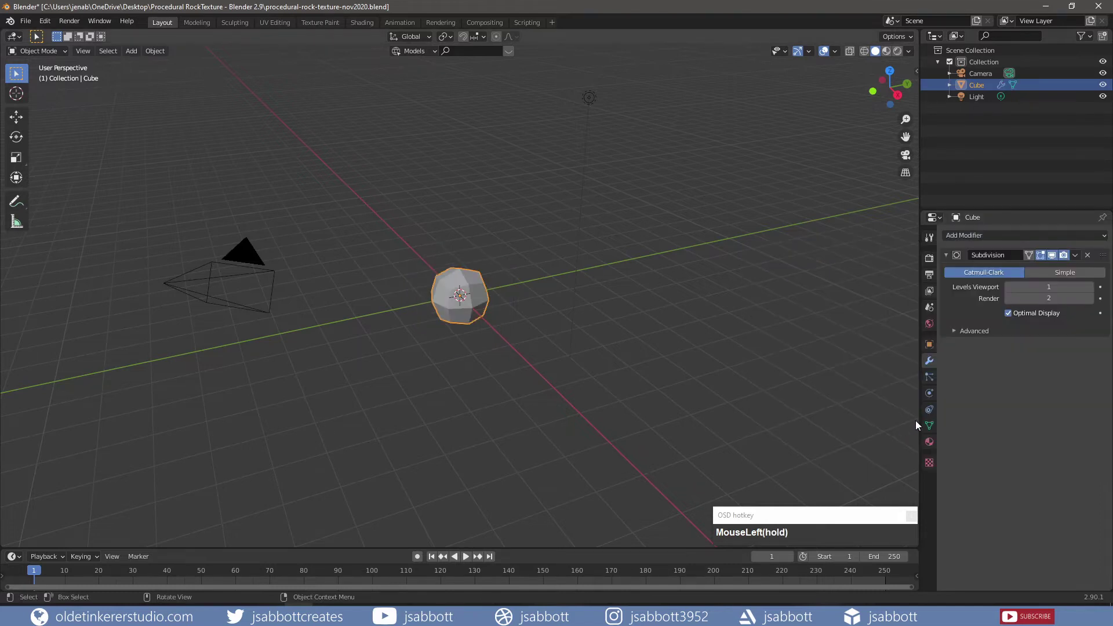
click(1090, 290)
click(1089, 286)
click(1089, 286)
click(1091, 298)
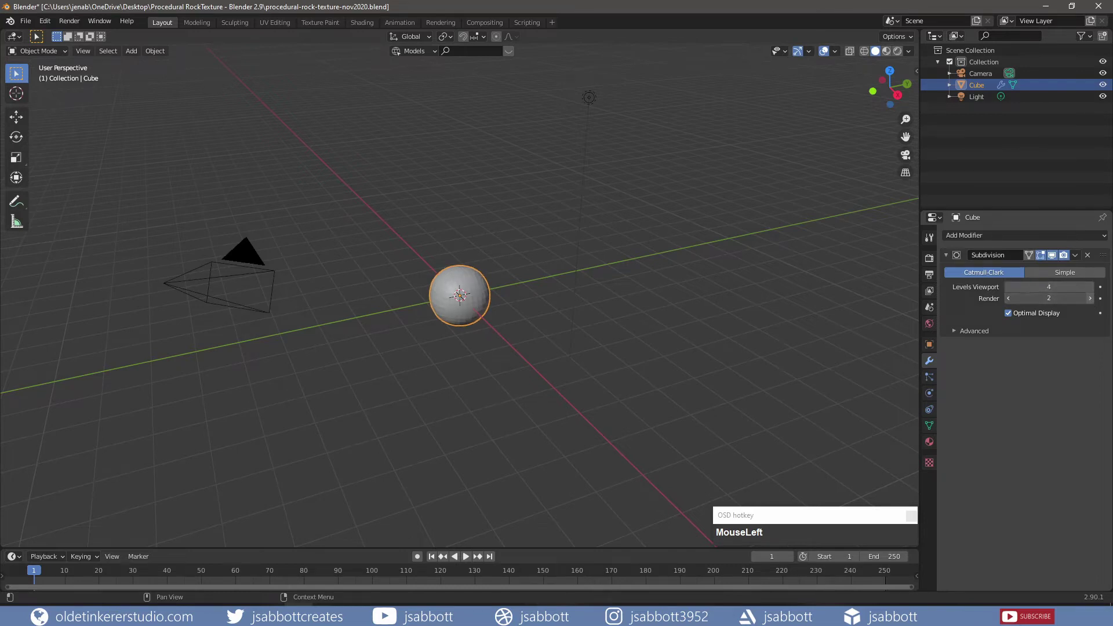
click(1091, 298)
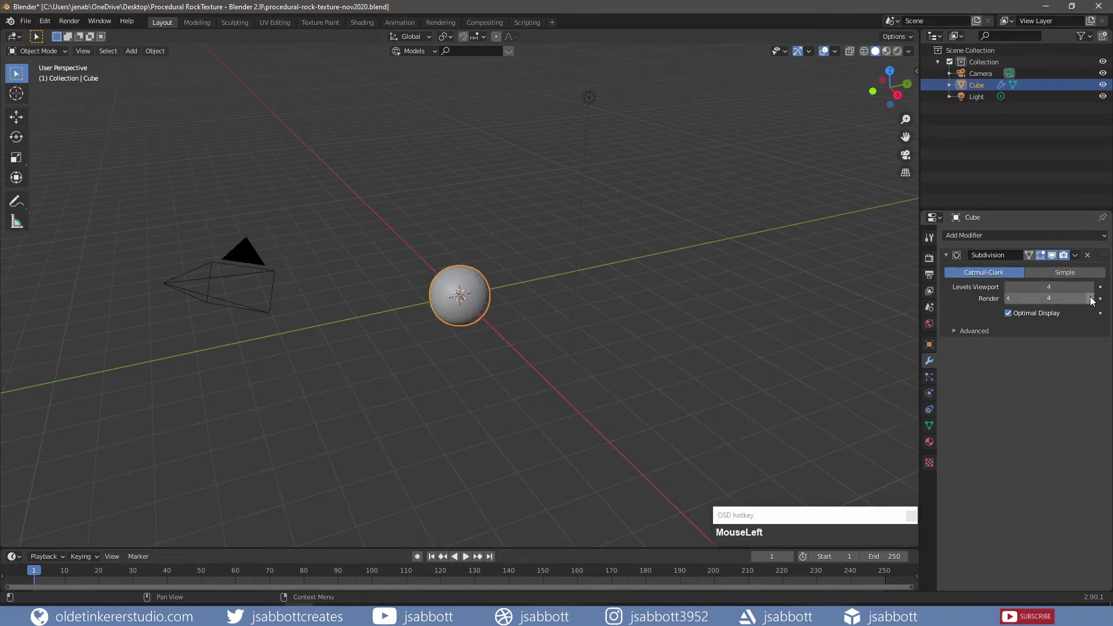
right_click(468, 279)
click(467, 279)
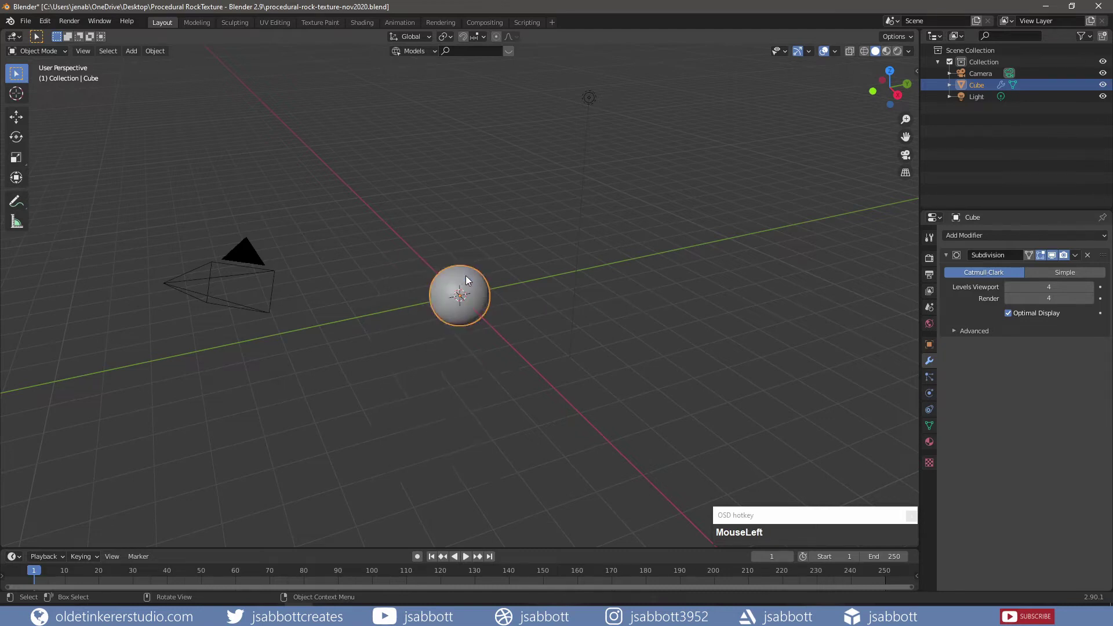
Turn on Auto Smooth (30°) in the mesh's Normals settings.
click(926, 427)
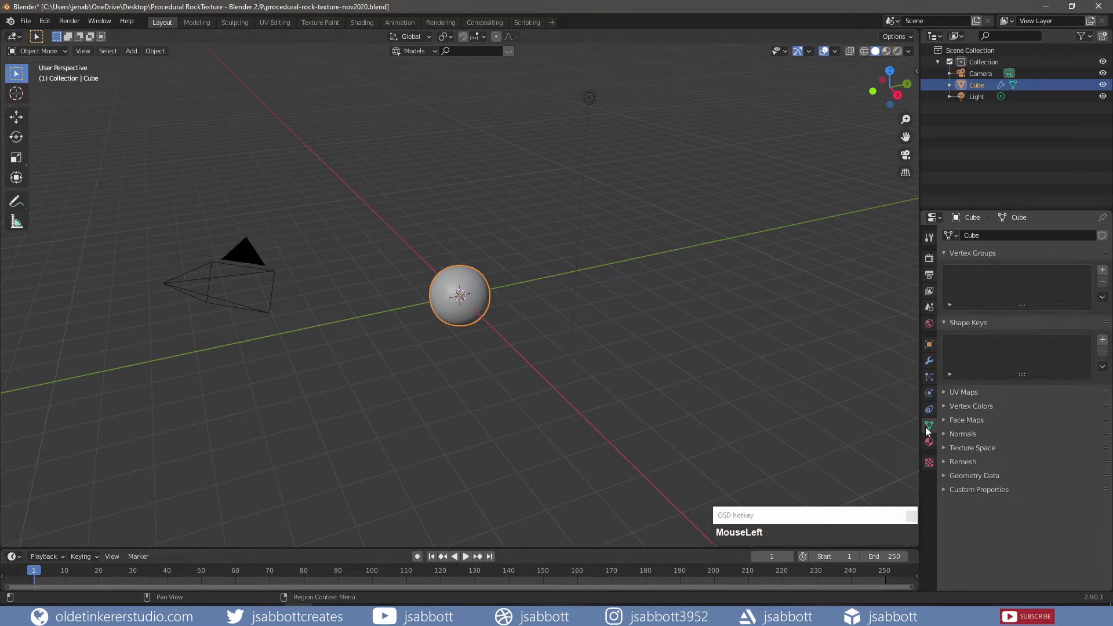
click(944, 433)
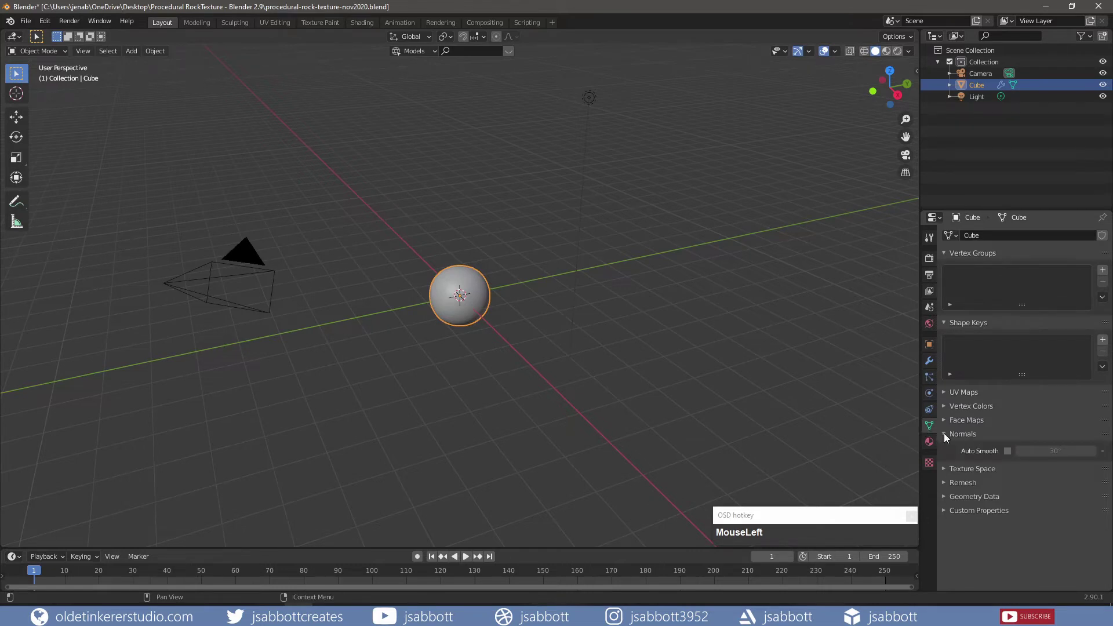
click(1006, 451)
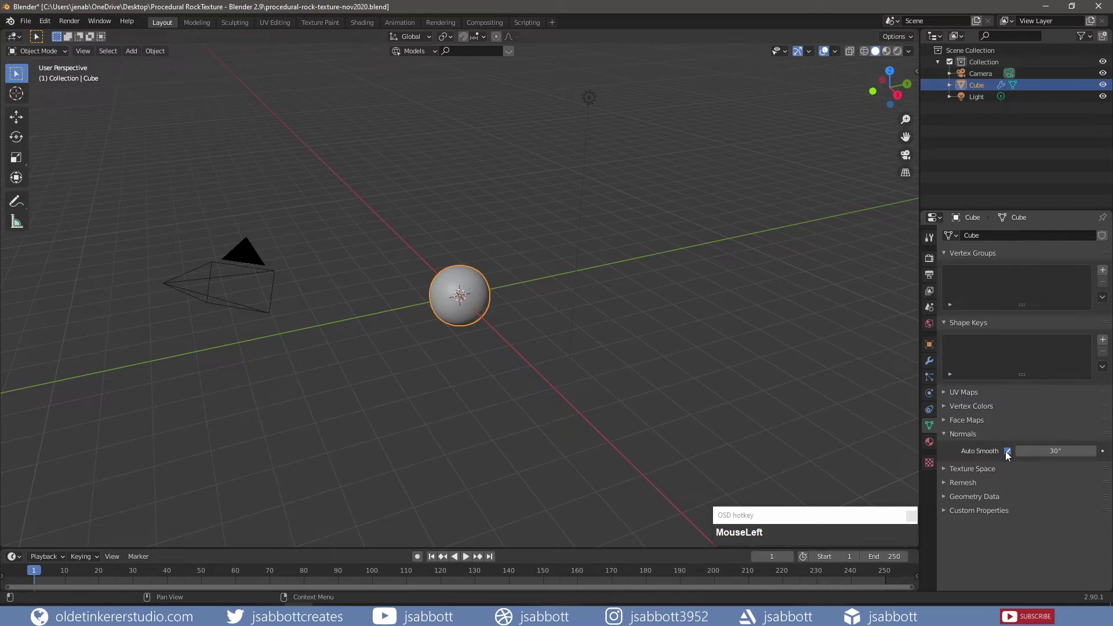
Apply the Subdivision modifier to bake the sphere into the mesh.
click(930, 361)
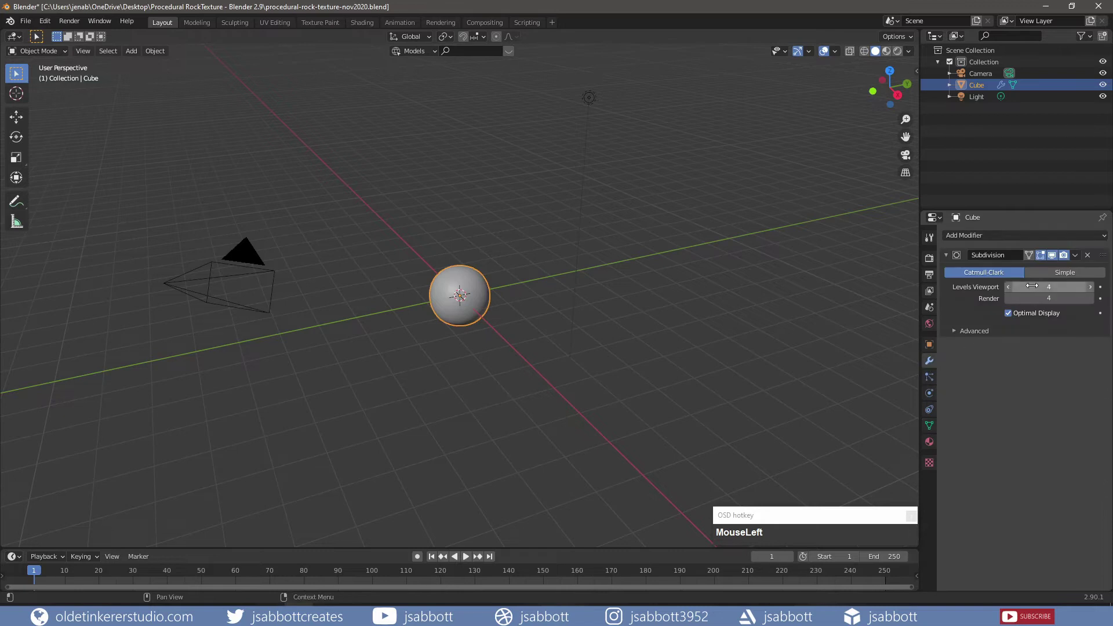
click(1074, 256)
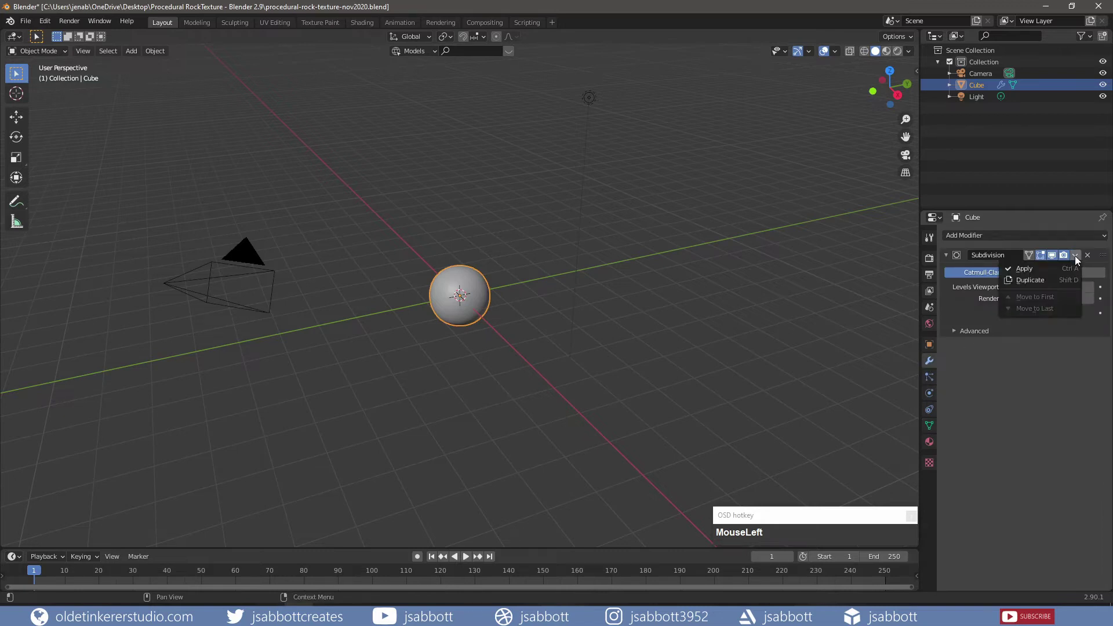
click(1037, 269)
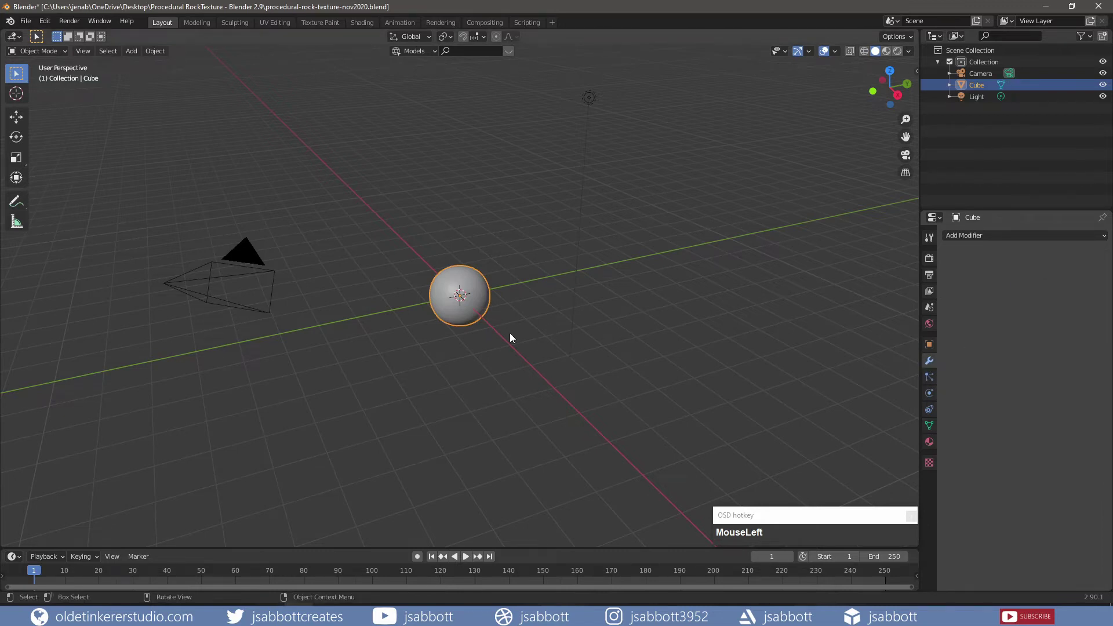
Add a Displace modifier using a new texture, Texture.018, set to the Voronoi type.
scroll(510, 335, up, 2)
click(996, 236)
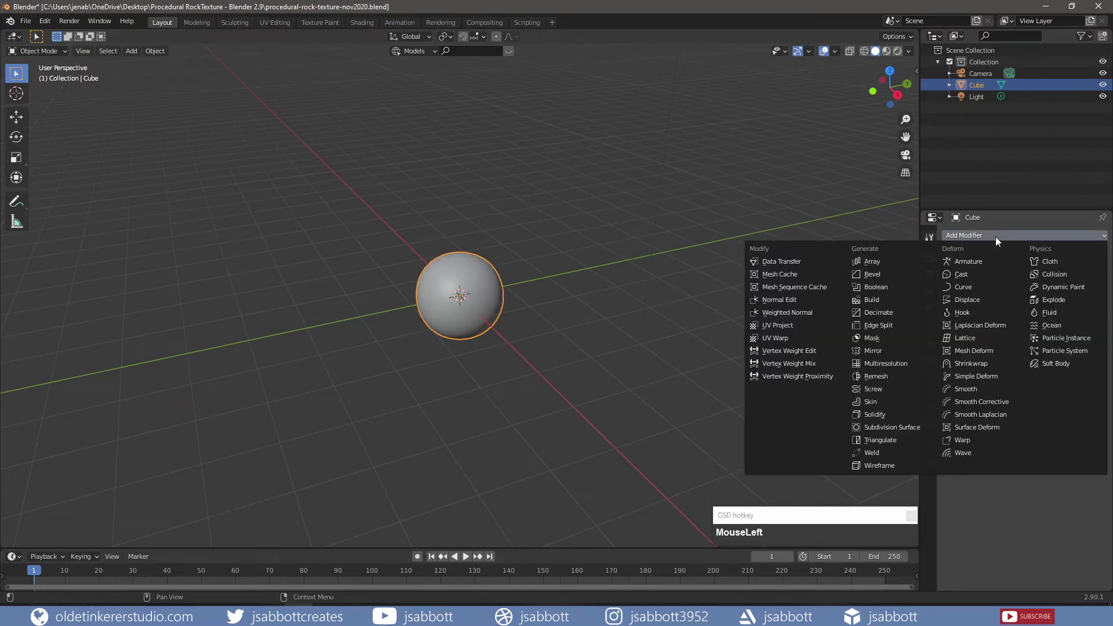
click(979, 298)
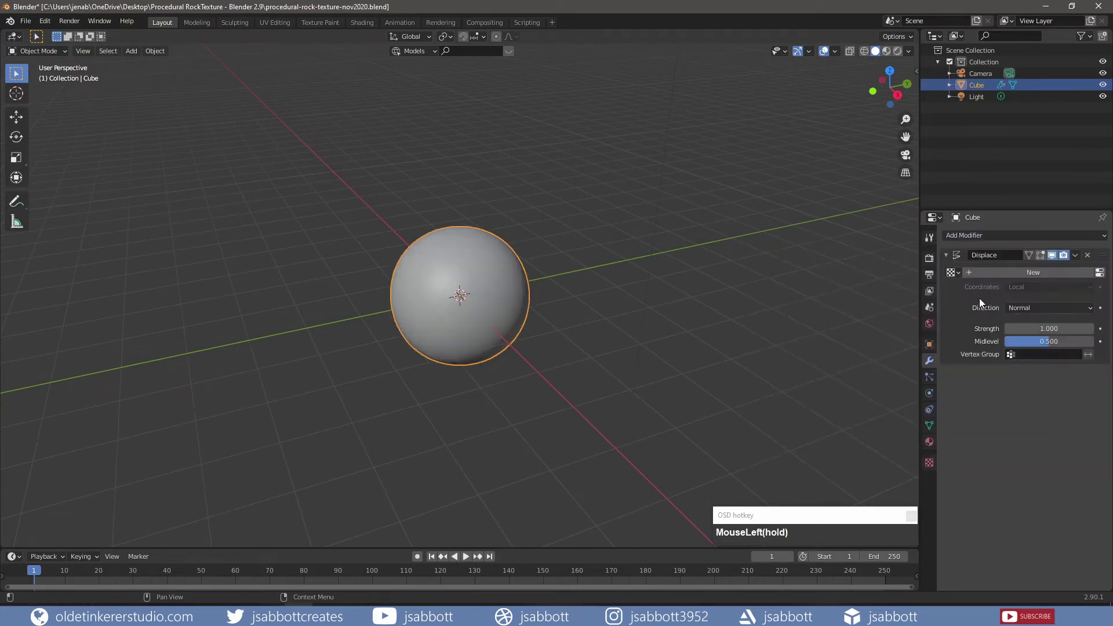
click(1021, 276)
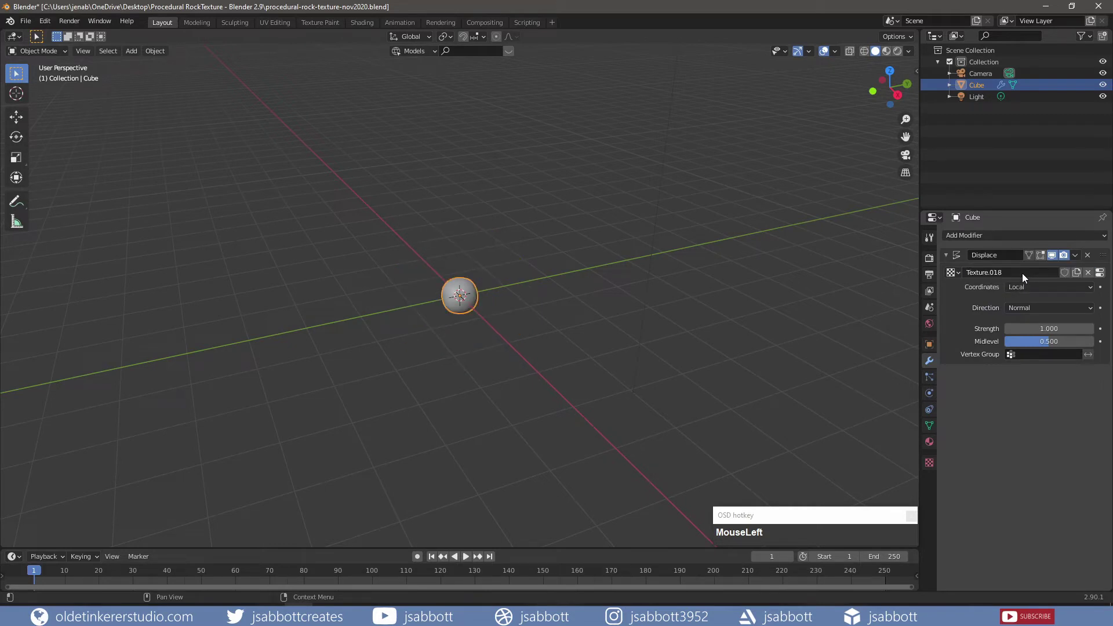
click(929, 462)
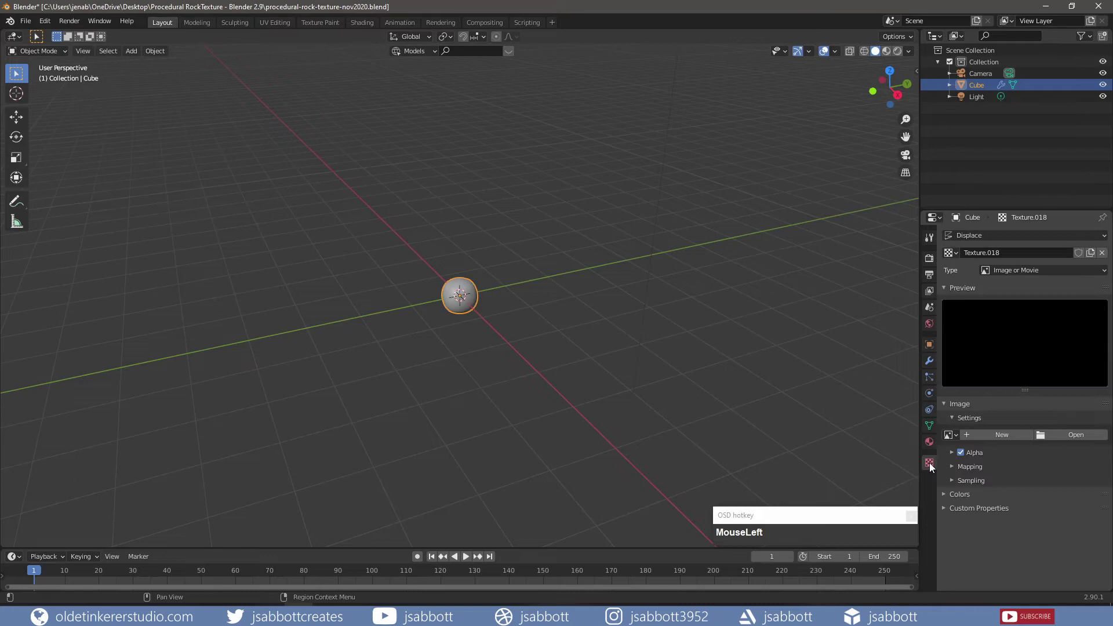
click(1036, 270)
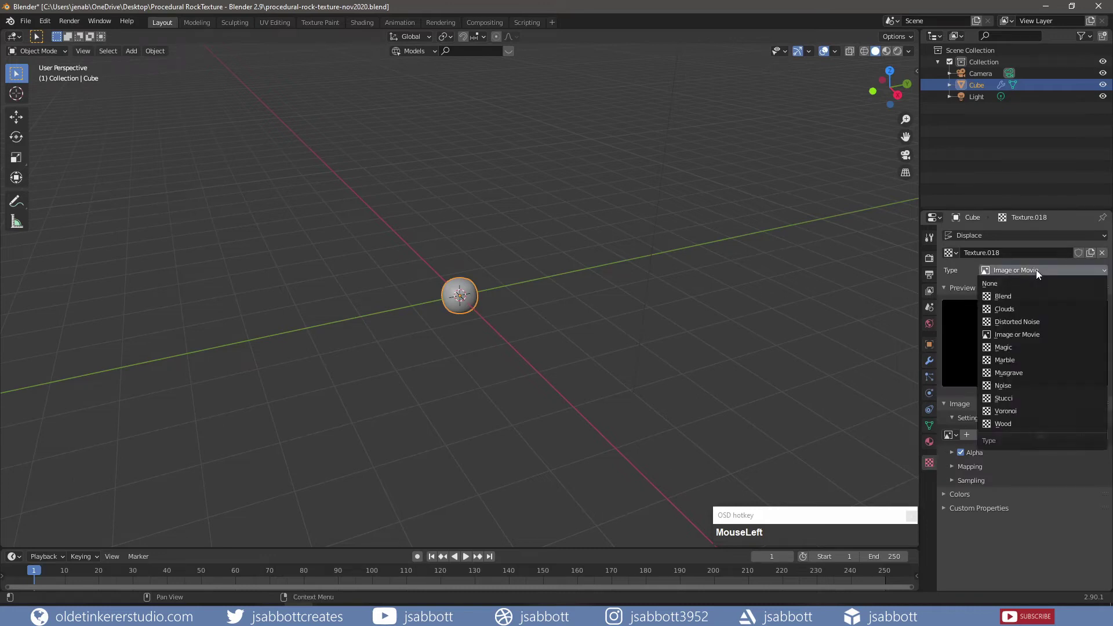
click(1020, 409)
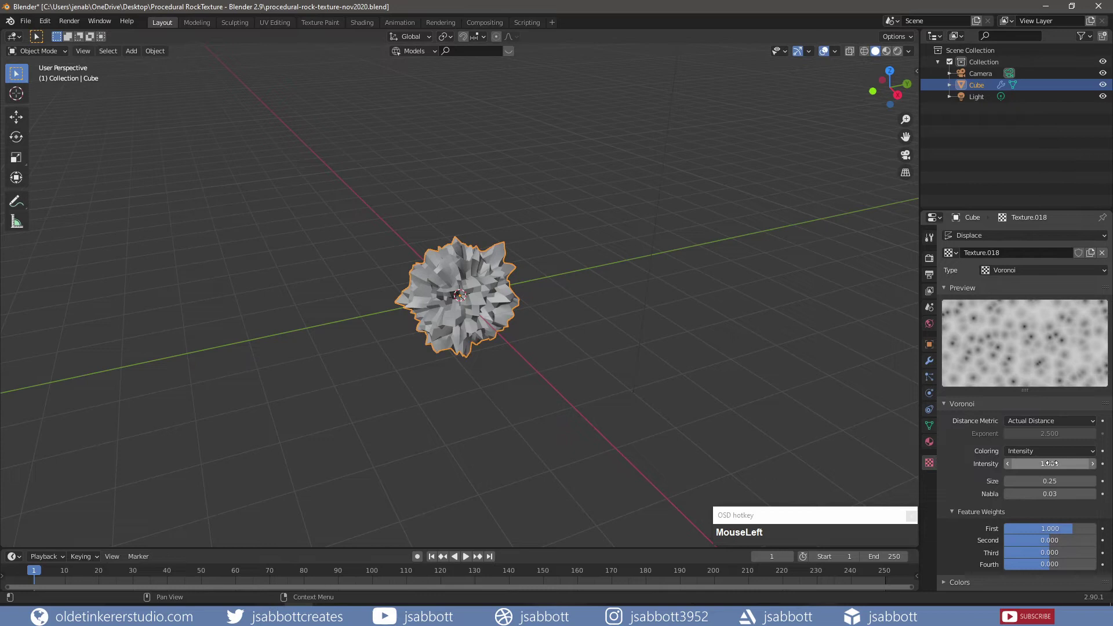
Set the Voronoi texture's Intensity to 0.5 and Size to 0.40.
click(1051, 463)
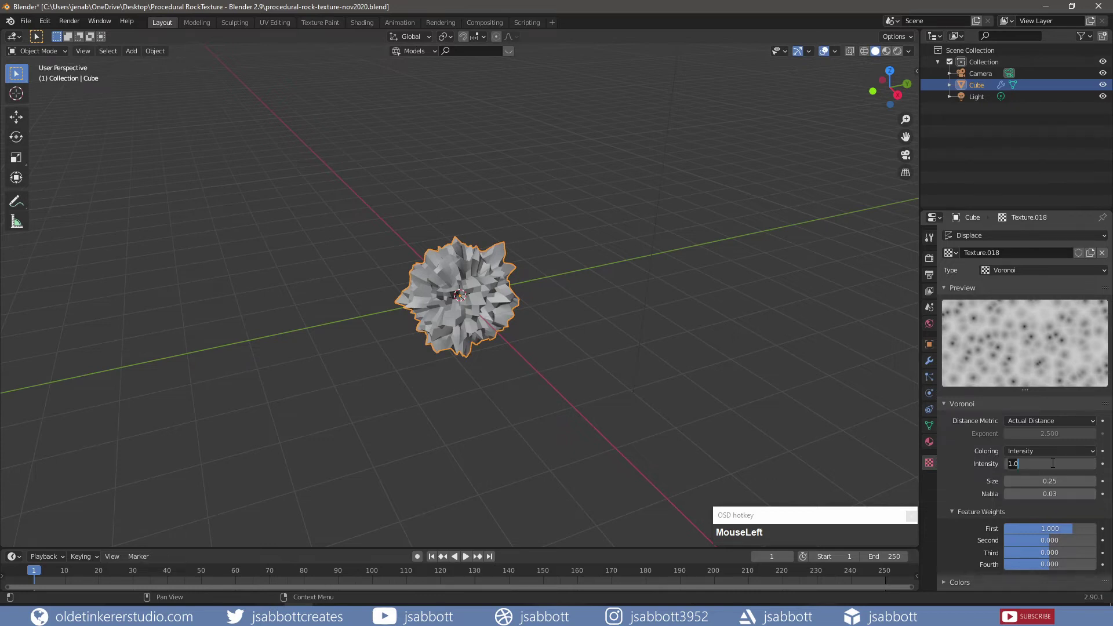
text(0.5)
key(Return)
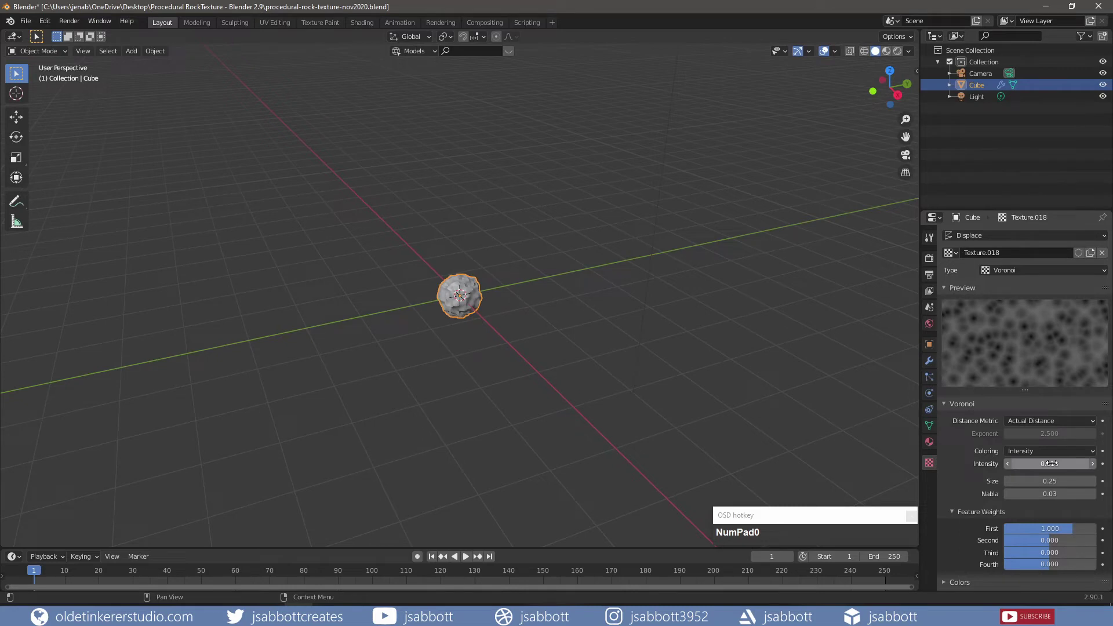
click(1048, 482)
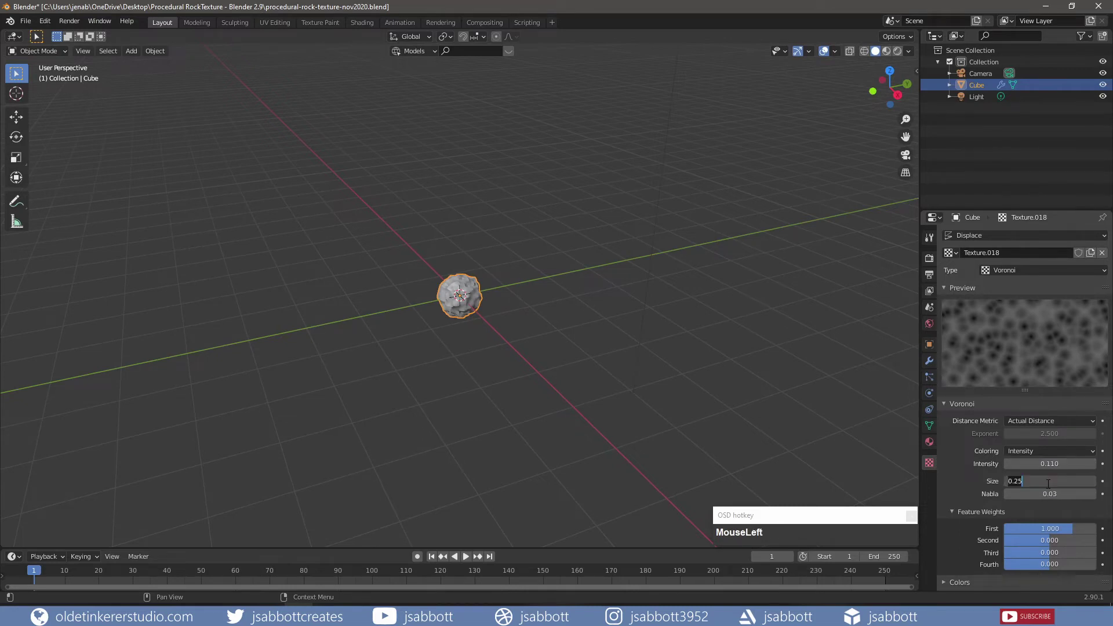
key(BackSpace)
key(BackSpace)
text(4)
key(Return)
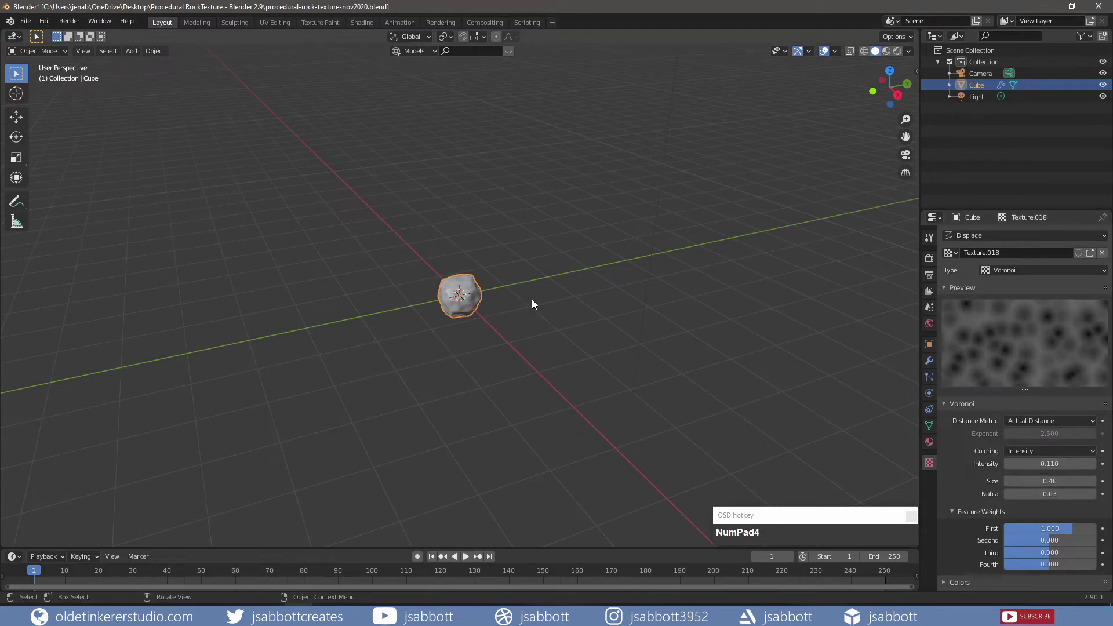
Scale the rock by 2 along X, save the file, and switch to the Shading workspace.
scroll(532, 301, up, 5)
middle_drag(531, 301, 605, 309)
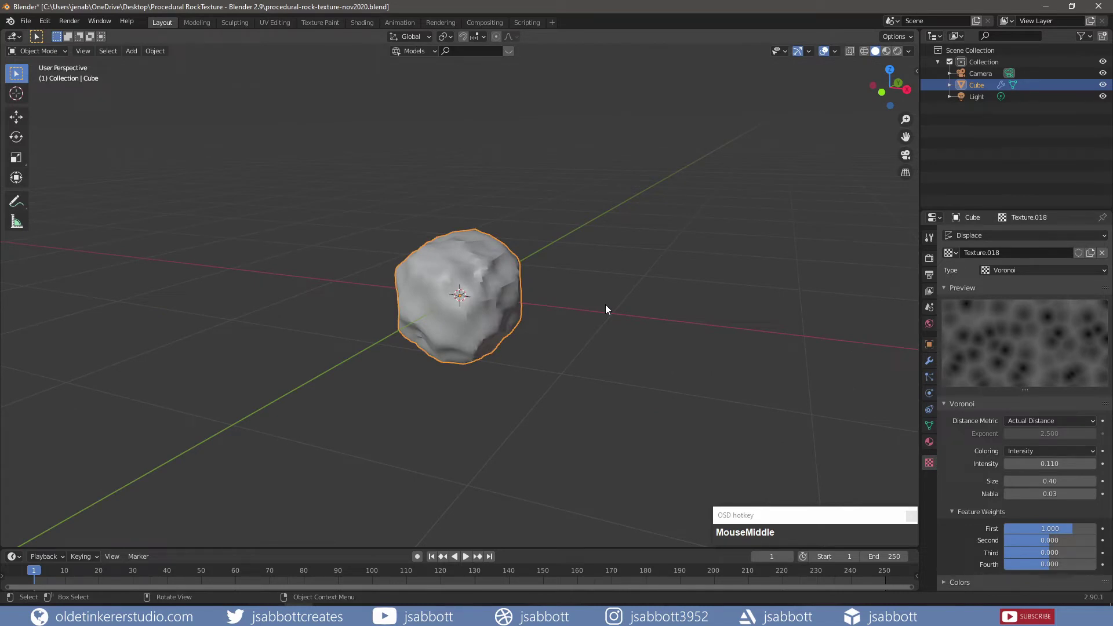
key(s)
key(x)
key(KP_2)
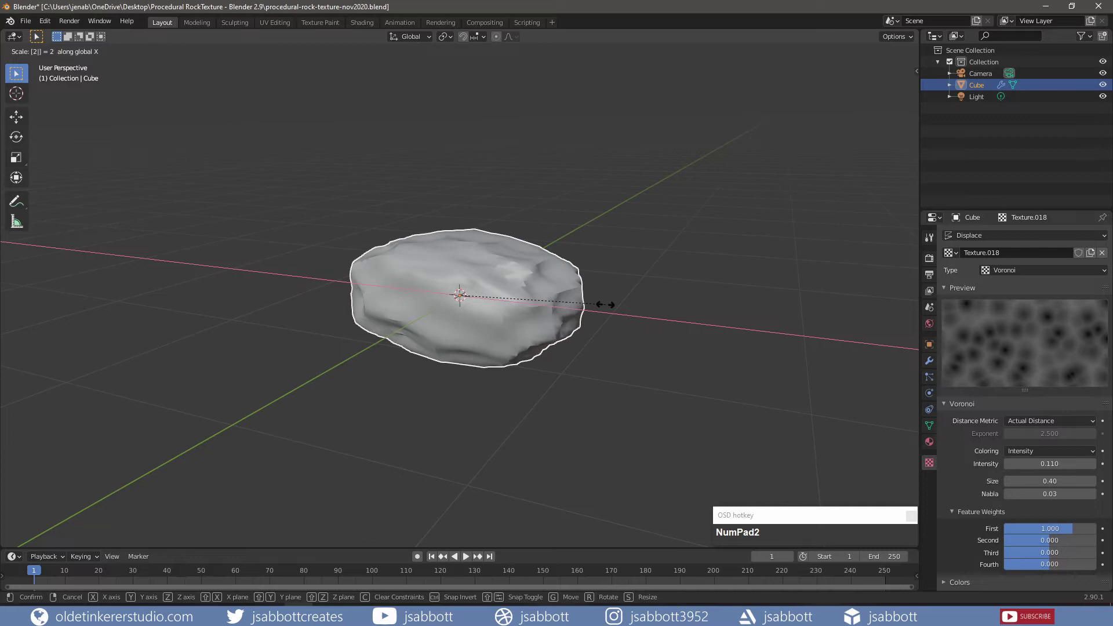
click(606, 304)
key(ctrl+s)
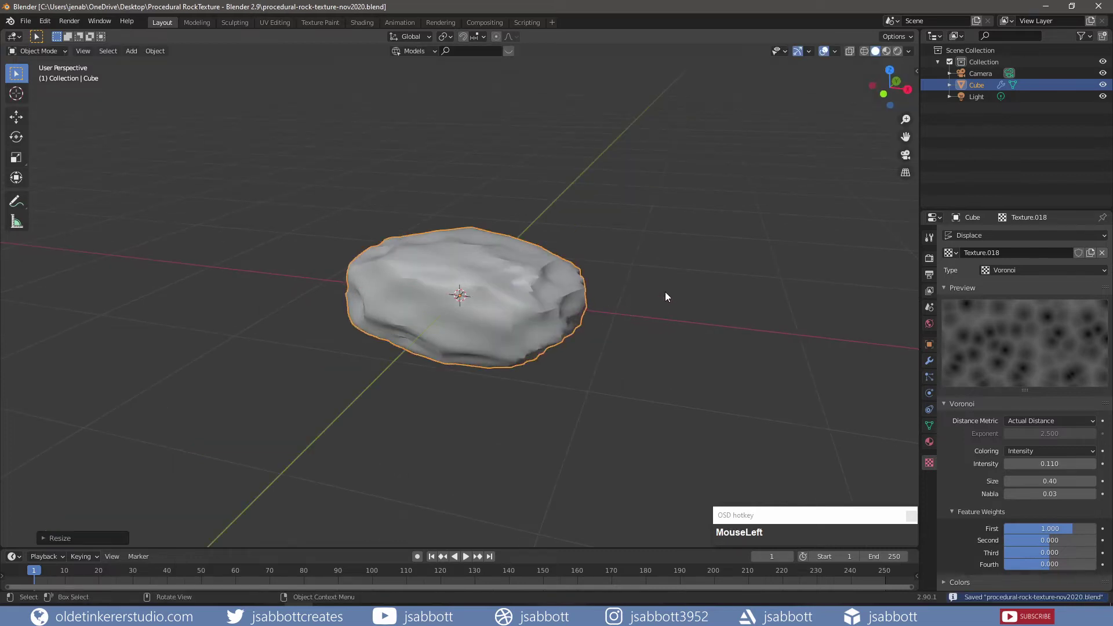
click(361, 23)
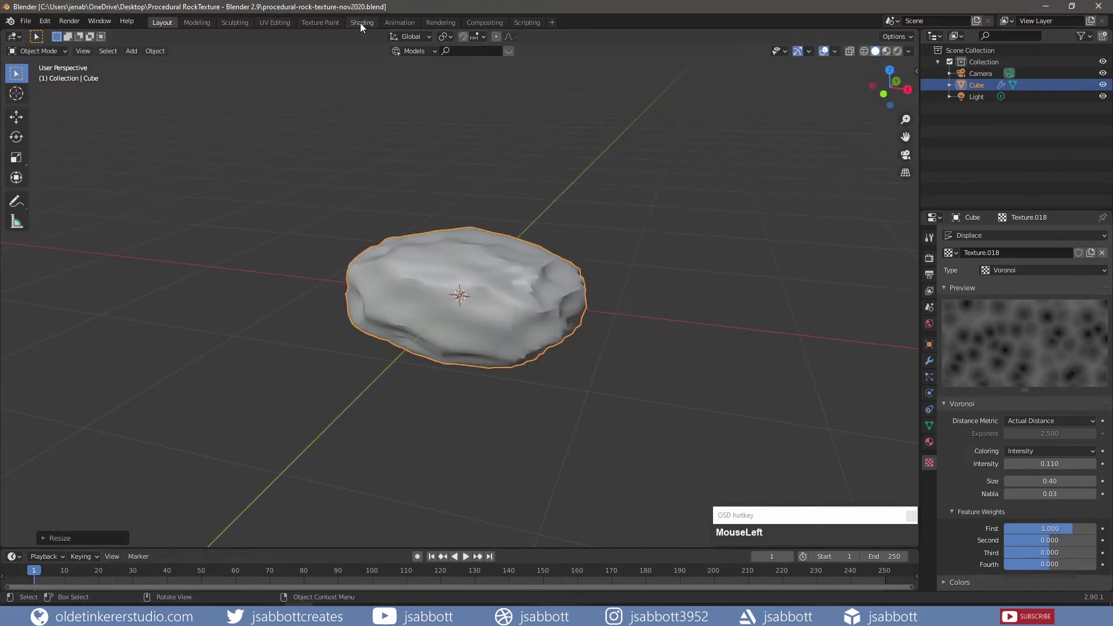
Delete the default Principled BSDF node from the rock material.
middle_click(381, 420)
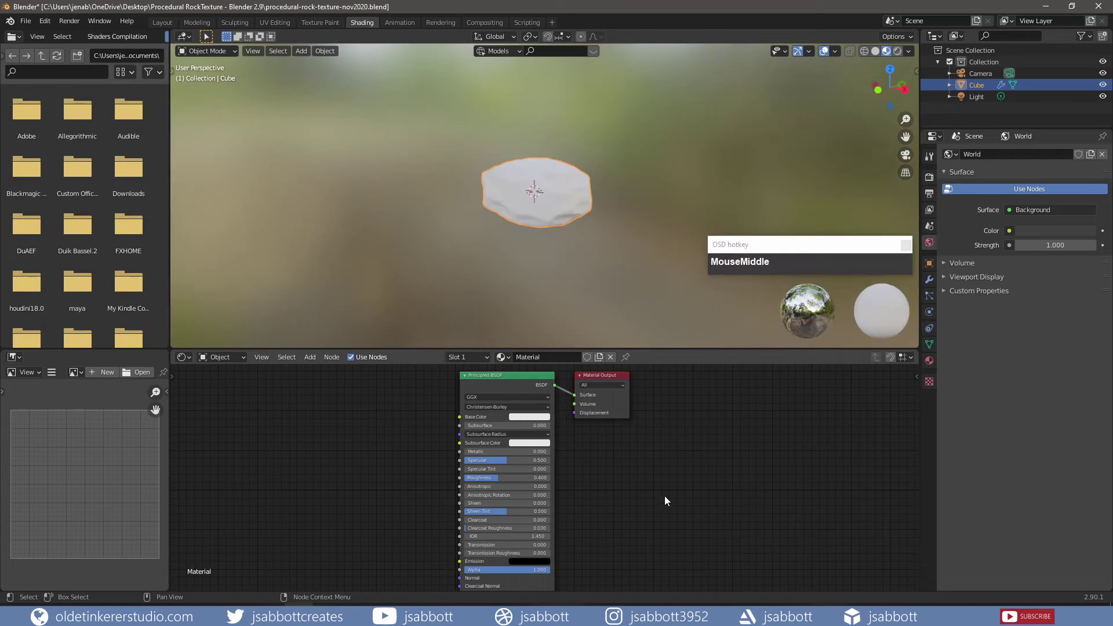
click(637, 462)
click(512, 383)
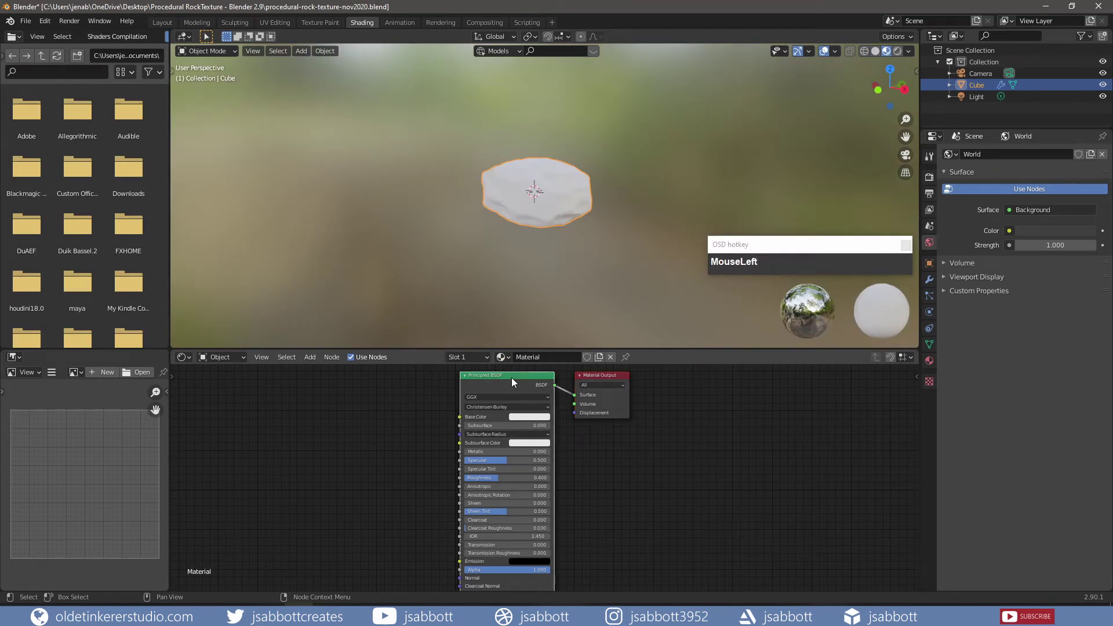
key(Delete)
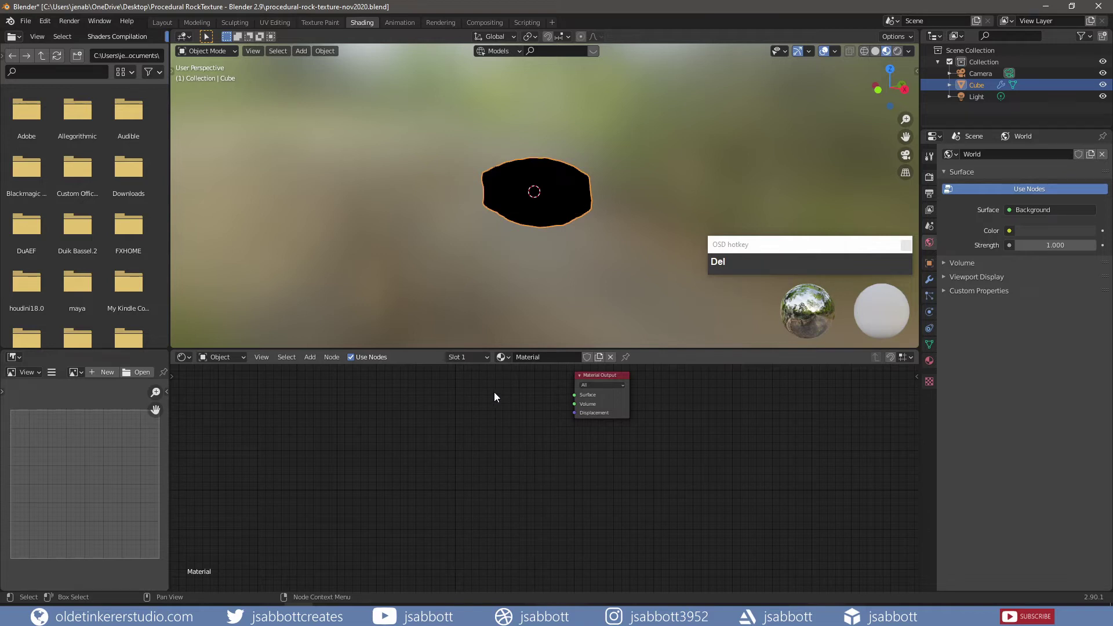
Add a Diffuse BSDF node and place it left of Material Output.
key(shift+a)
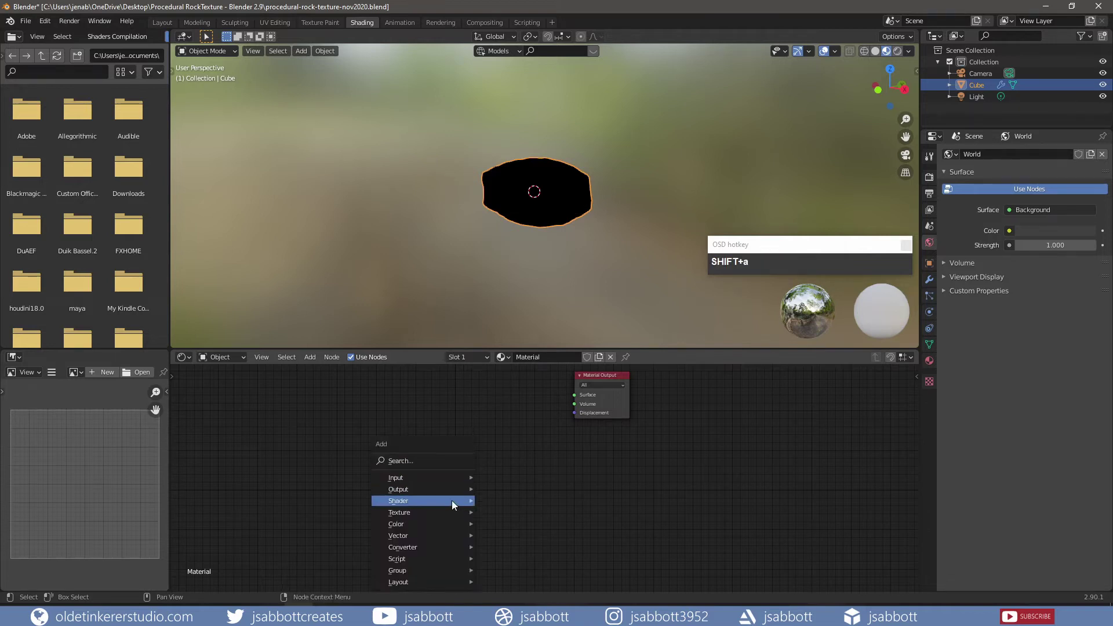
mouse_move(452, 511)
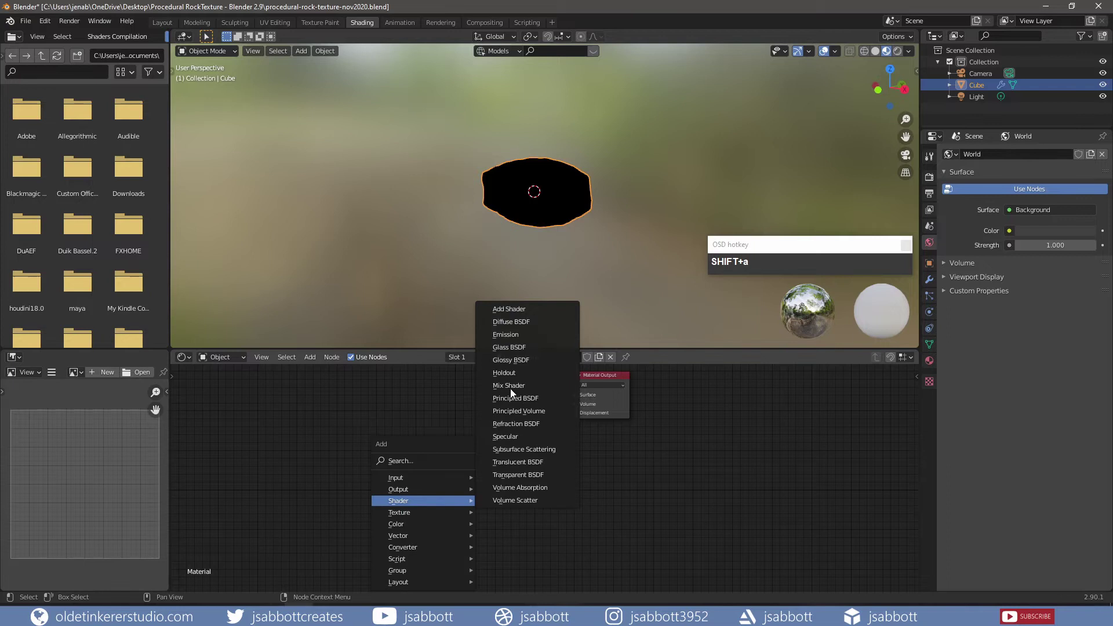
click(515, 322)
drag(515, 322, 470, 376)
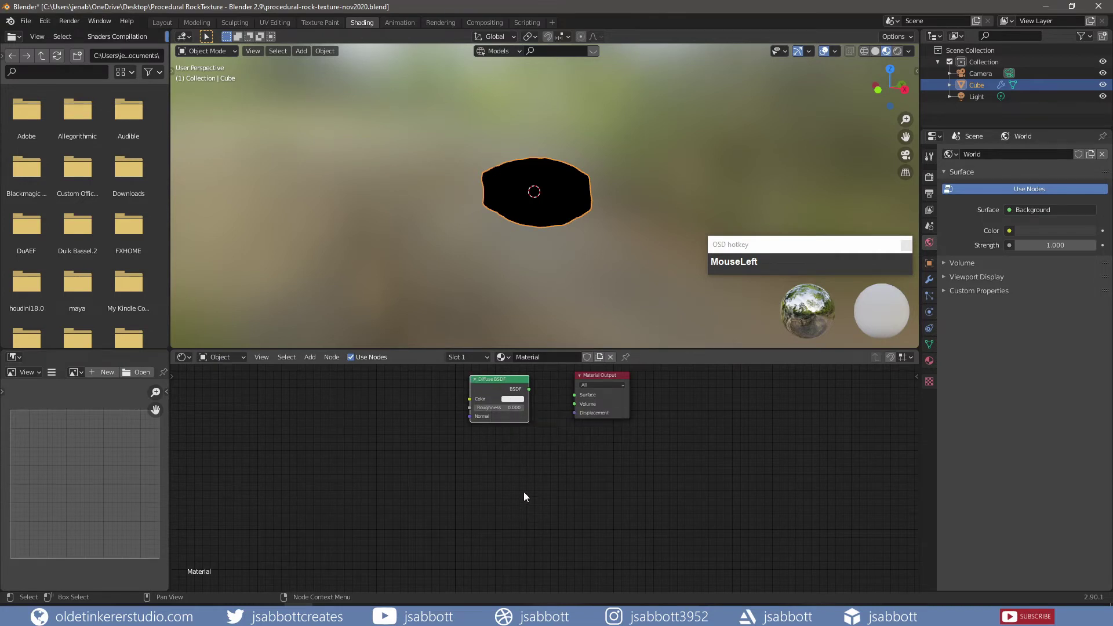
Add a Glossy BSDF below the Diffuse node and move both shaders further left.
key(shift+a)
mouse_move(523, 499)
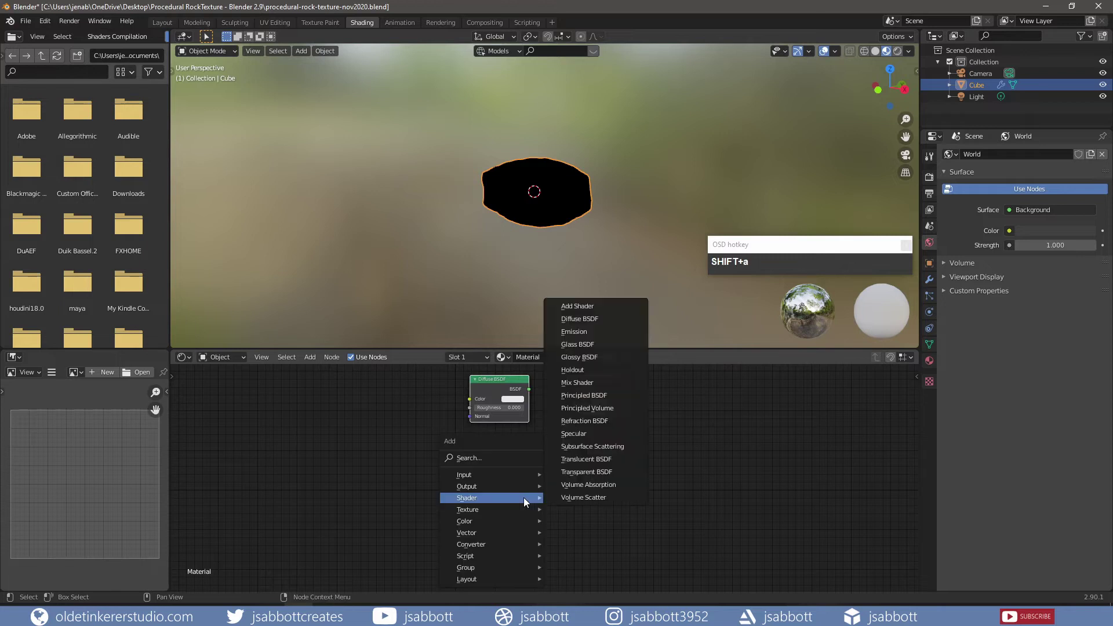
click(603, 356)
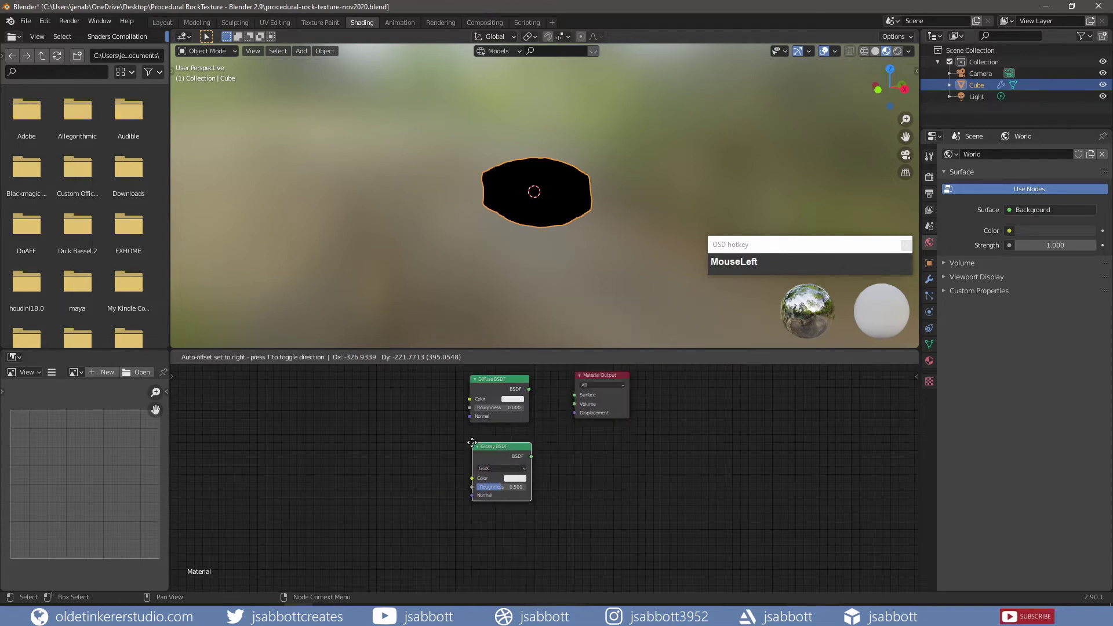
click(473, 443)
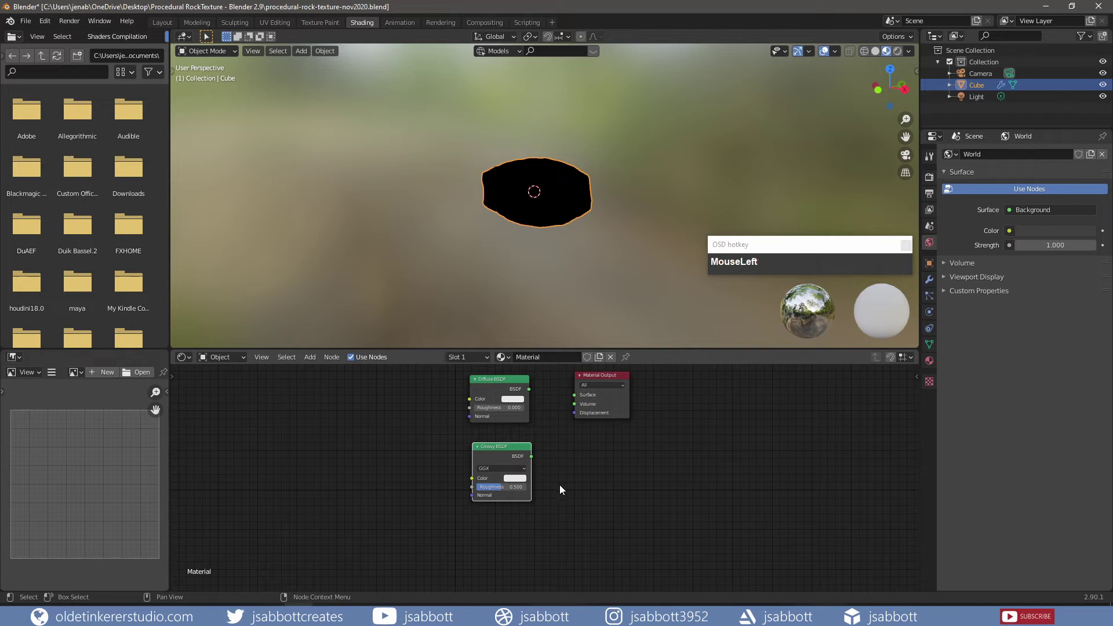
drag(552, 506, 432, 401)
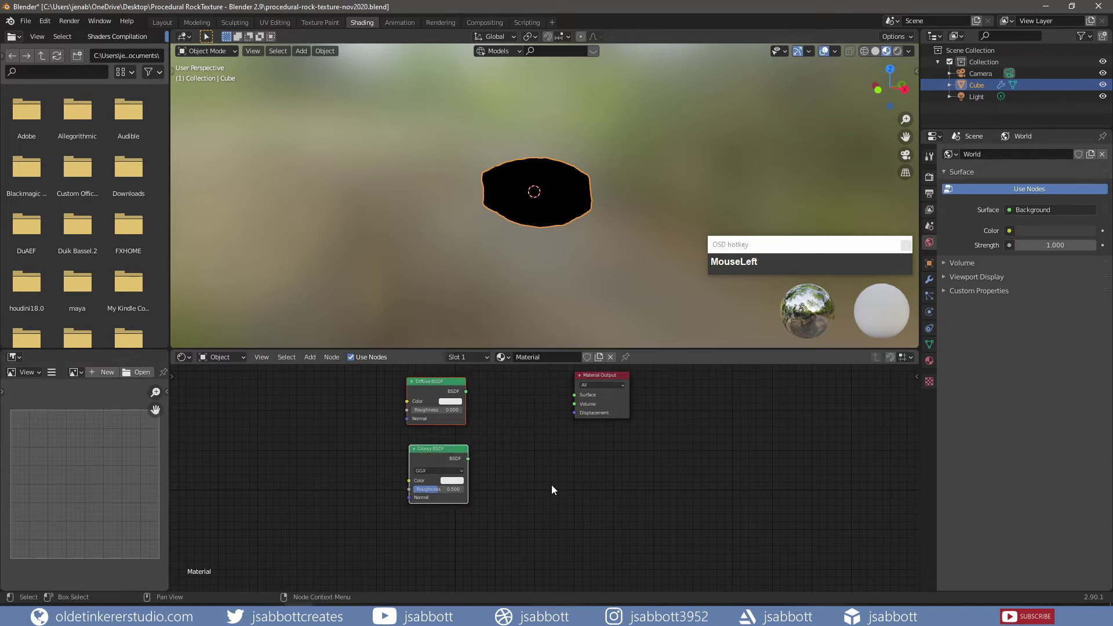
Add a Mix Shader fed by the Diffuse BSDF and wire it into Material Output Surface.
key(shift+a)
mouse_move(551, 484)
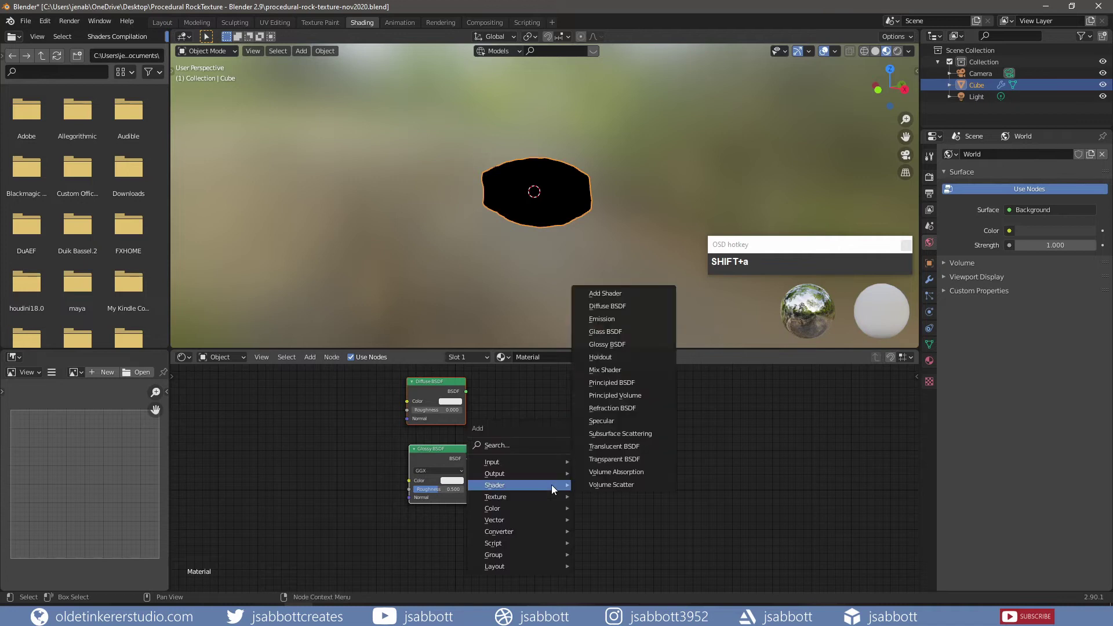
click(638, 373)
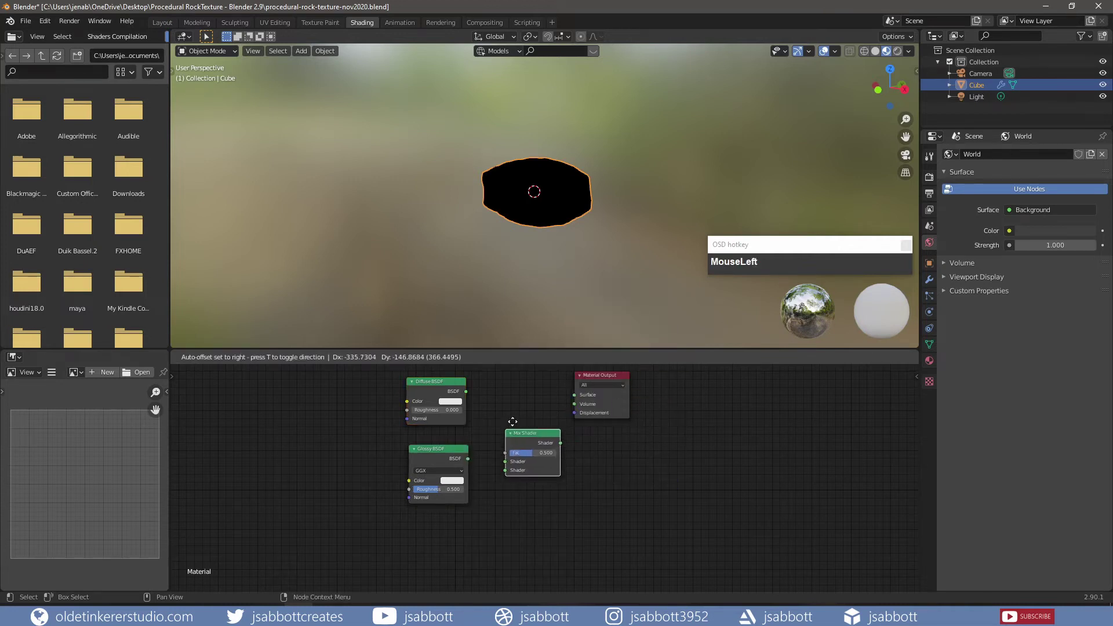
click(494, 408)
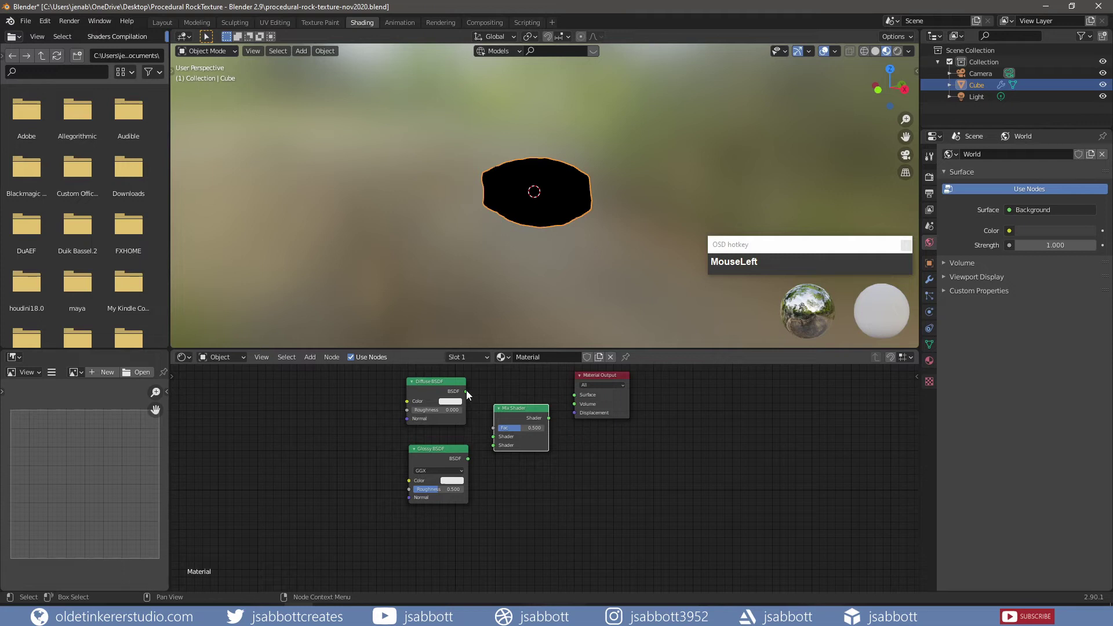
drag(466, 391, 494, 446)
mouse_move(549, 418)
mouse_down()
mouse_move(575, 394)
mouse_move(615, 406)
mouse_up()
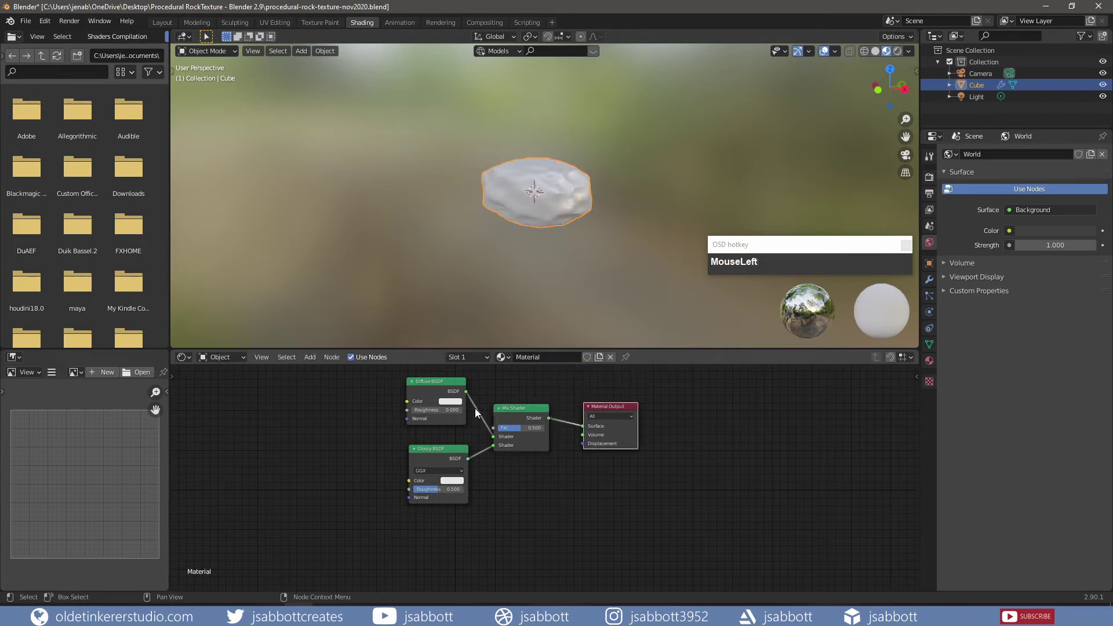
Set the Diffuse BSDF colour to hex 868686.
click(450, 402)
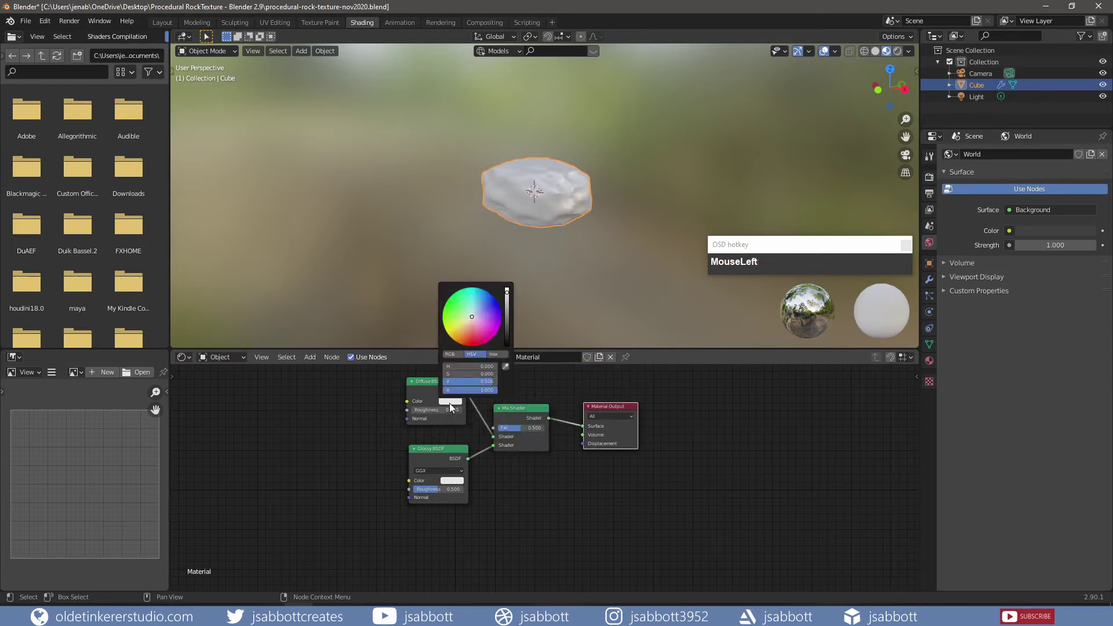
click(493, 354)
click(470, 366)
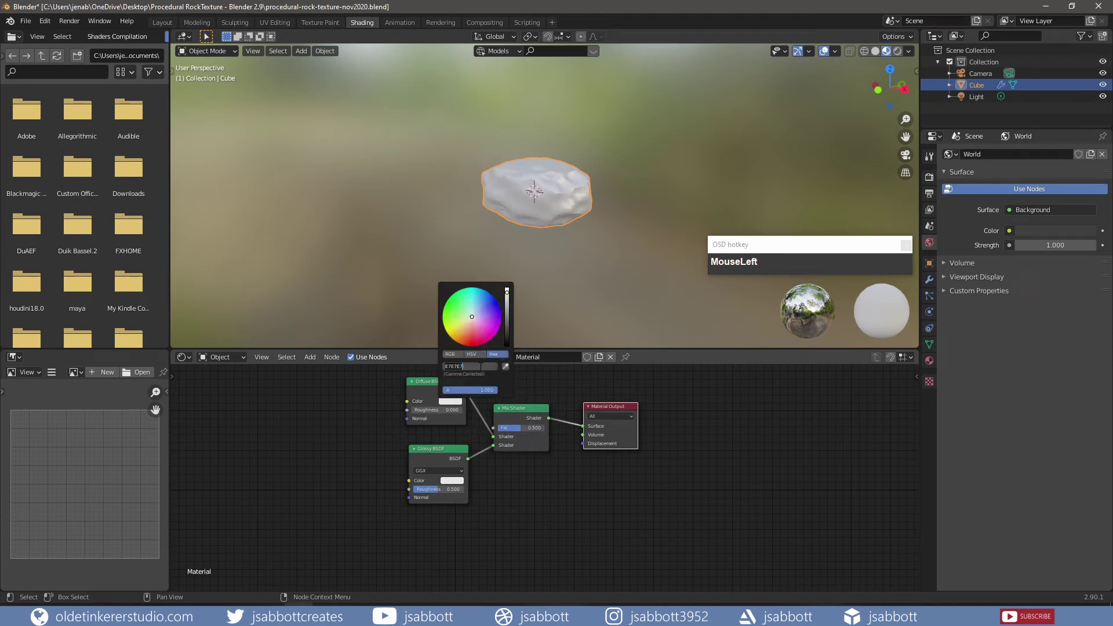
text(868686)
key(Return)
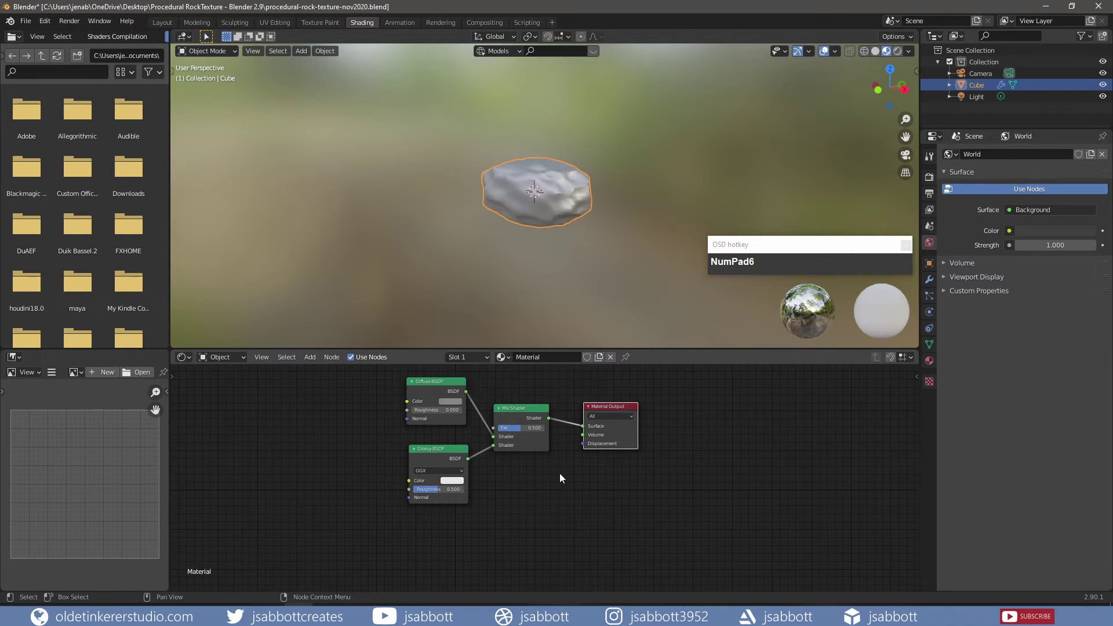
Set the Glossy BSDF colour to dark grey hex 353535.
click(453, 479)
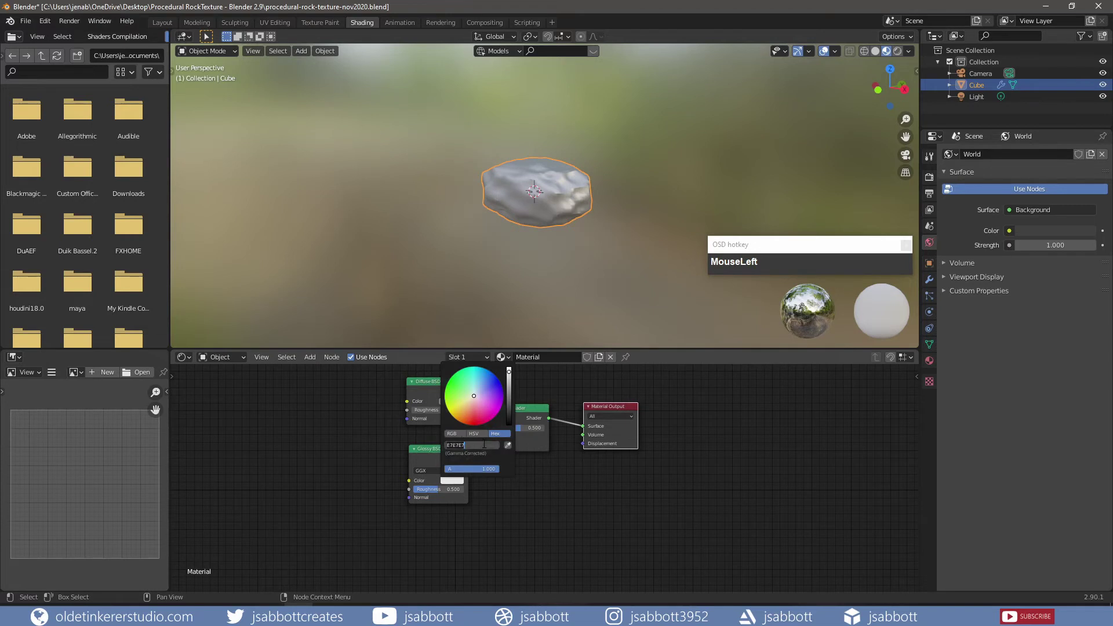
text(353535)
key(Return)
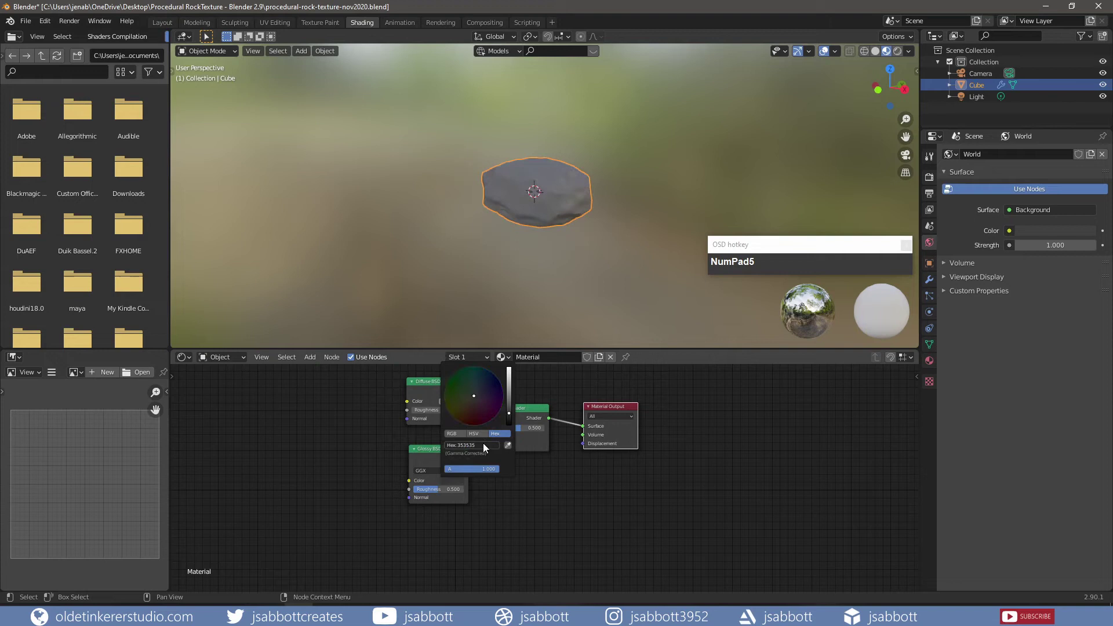
Add a Noise Texture left of the shaders and link its Color to the shaders' Normal inputs.
key(shift+a)
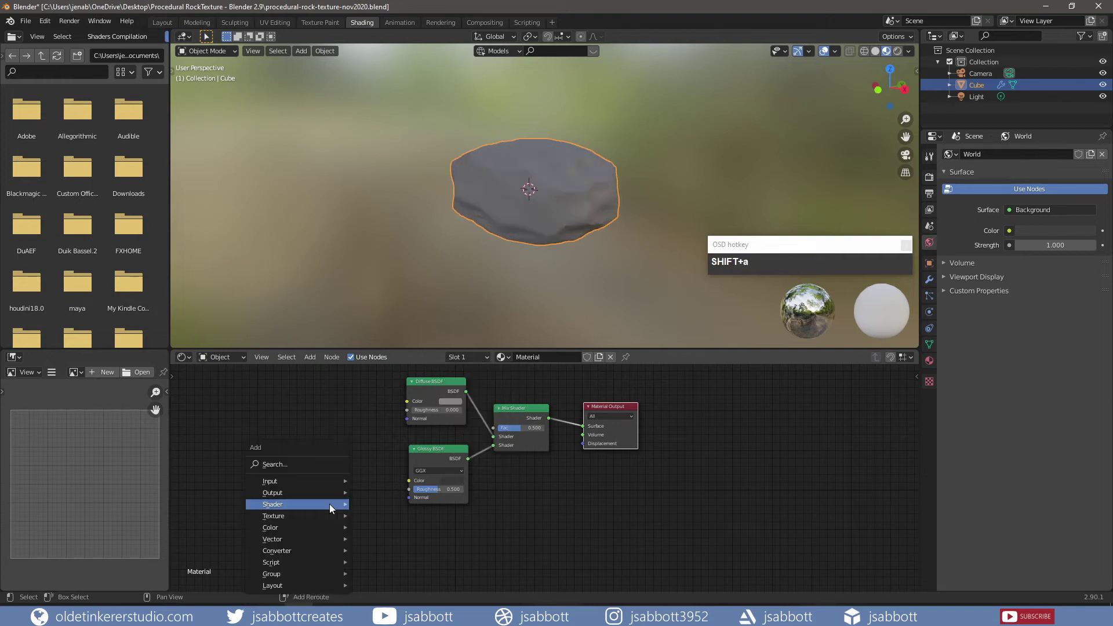
mouse_move(328, 516)
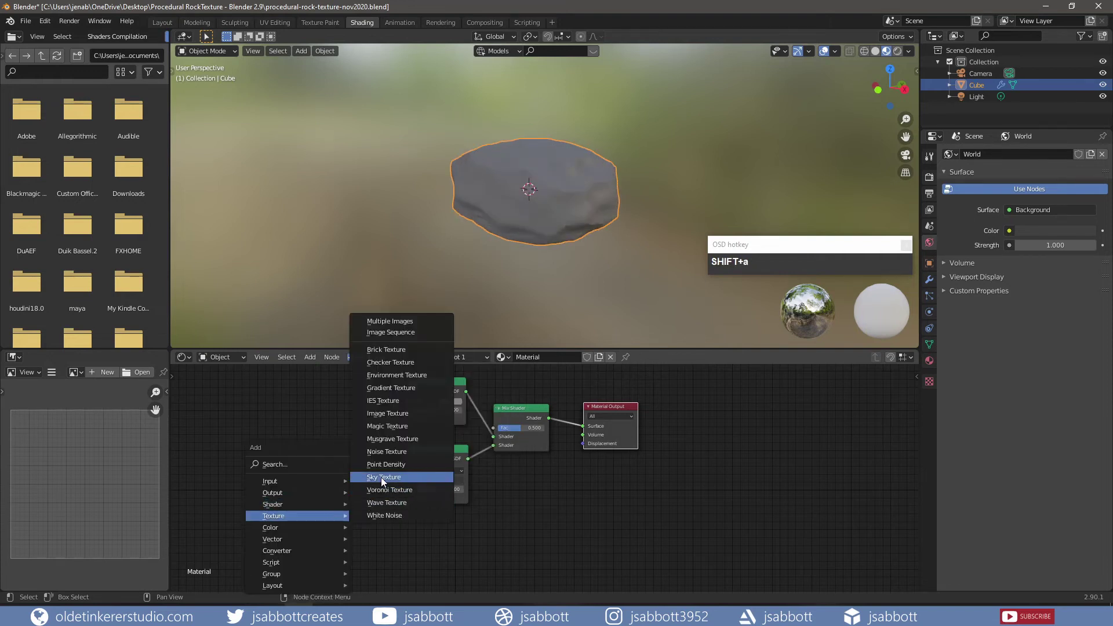
click(385, 452)
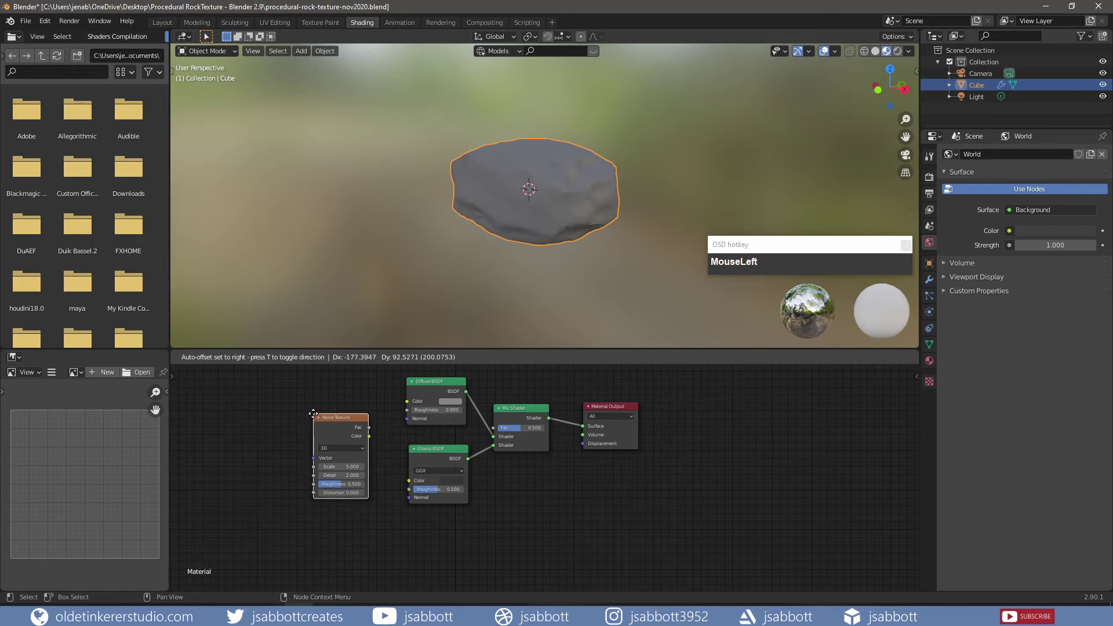
click(312, 415)
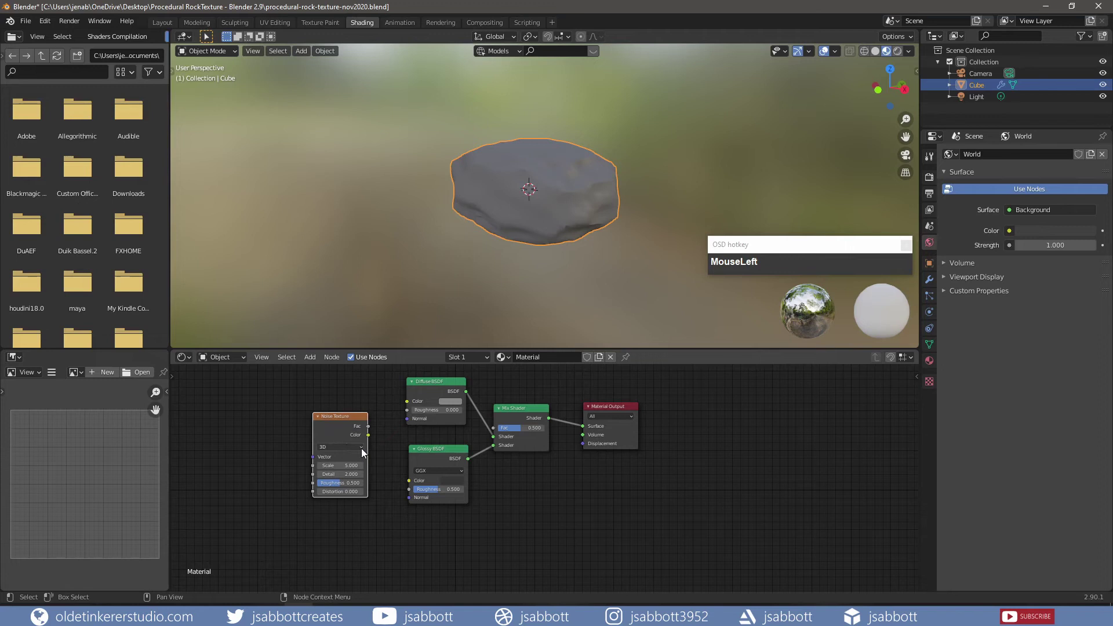
drag(370, 435, 406, 499)
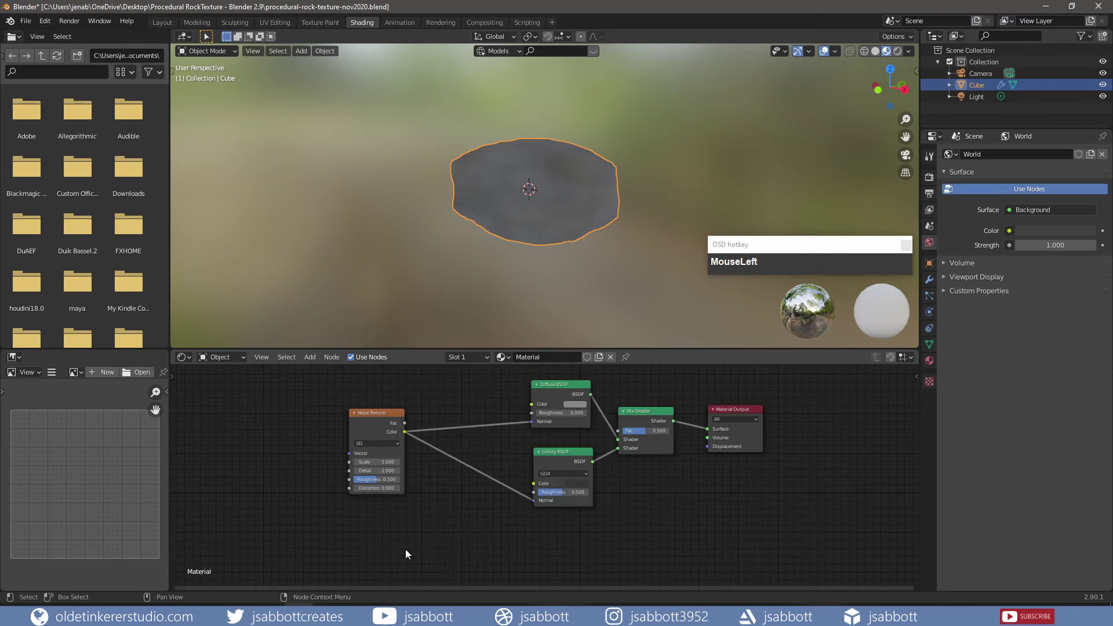
Insert a Multiply math node (0.500) into the noise link and connect it to Glossy Normal.
key(shift+a)
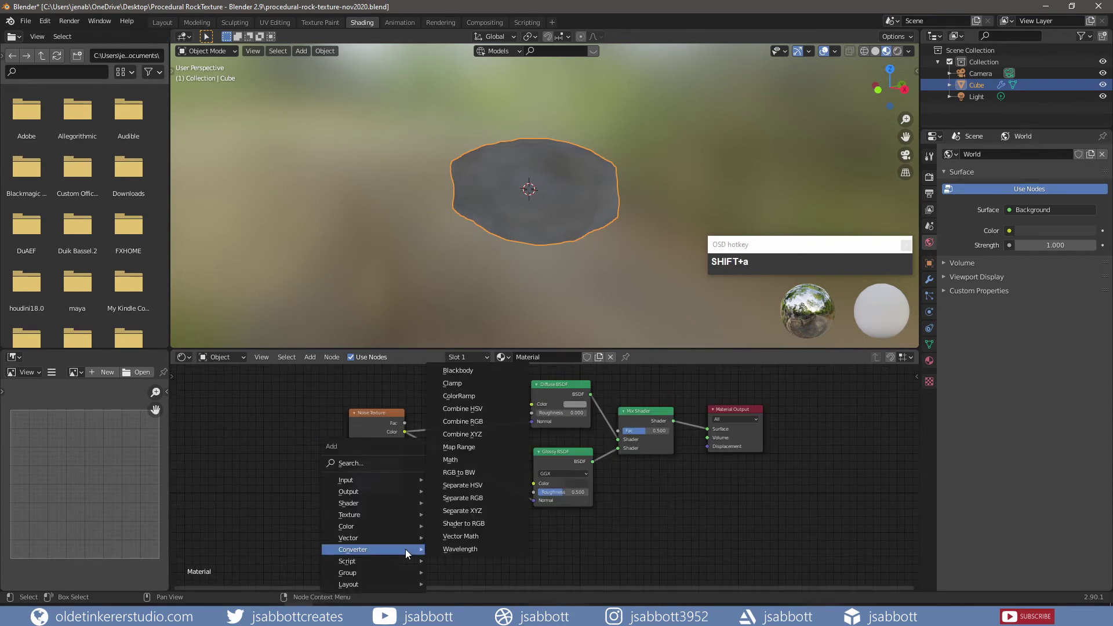
click(458, 459)
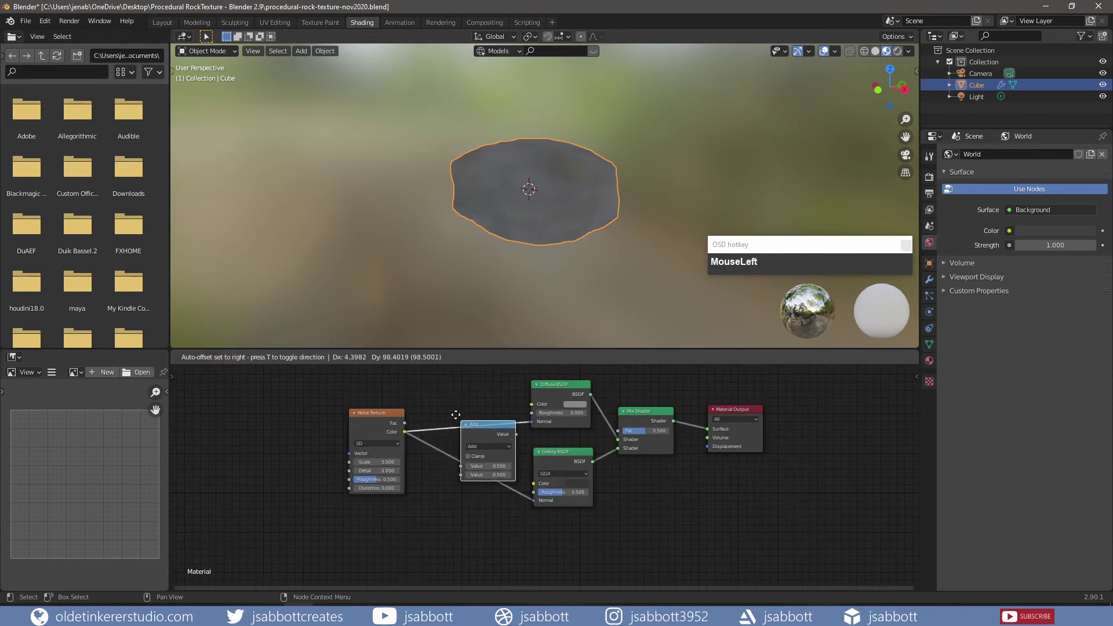
click(450, 403)
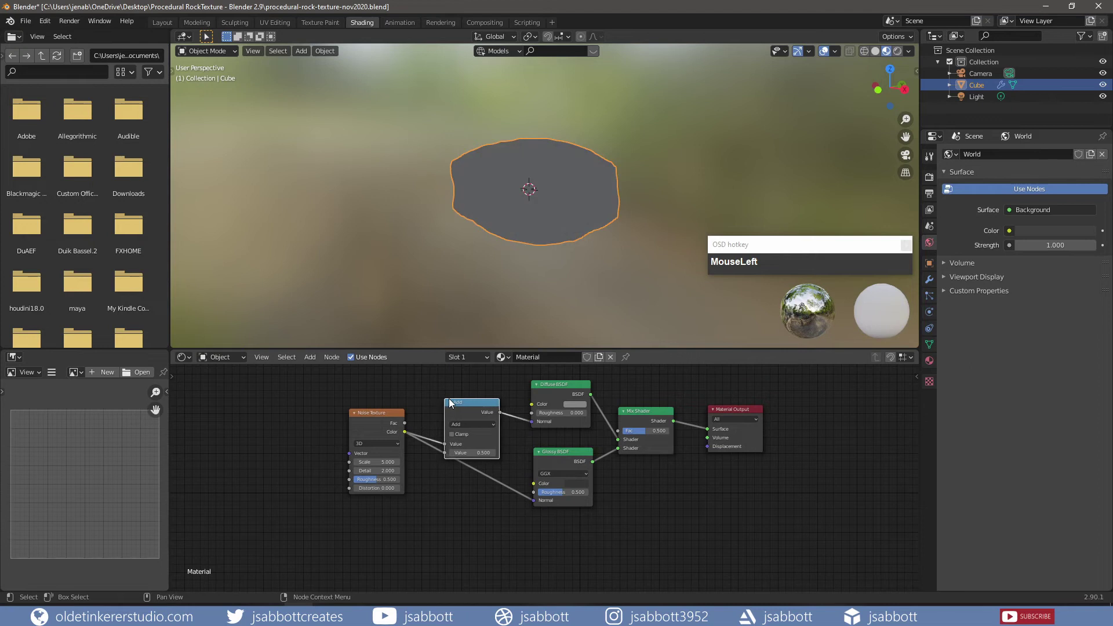
click(475, 427)
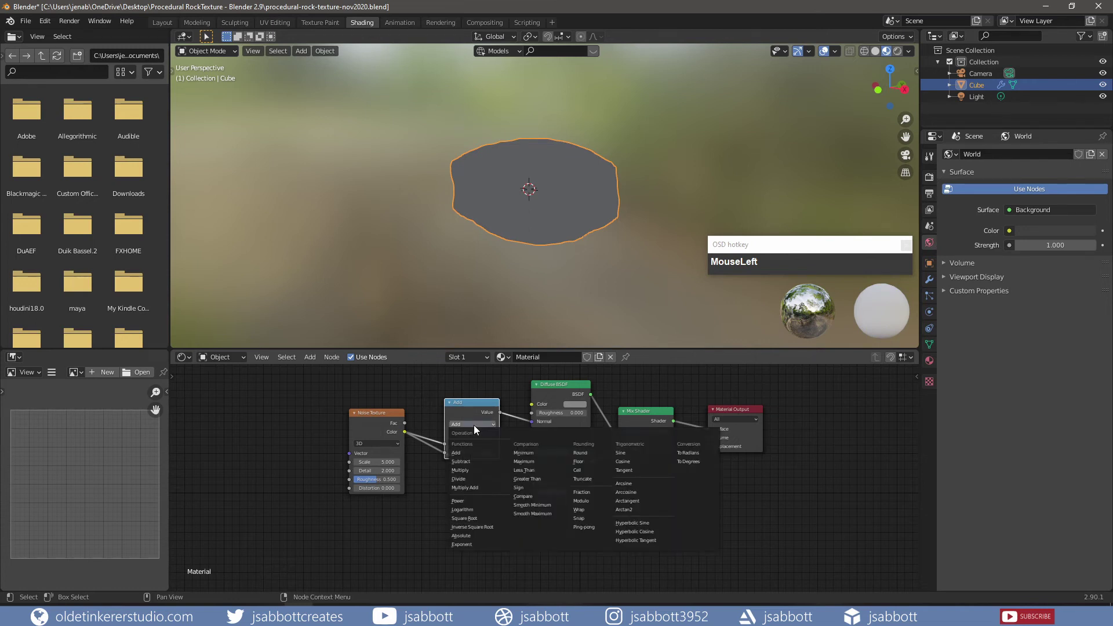
click(468, 469)
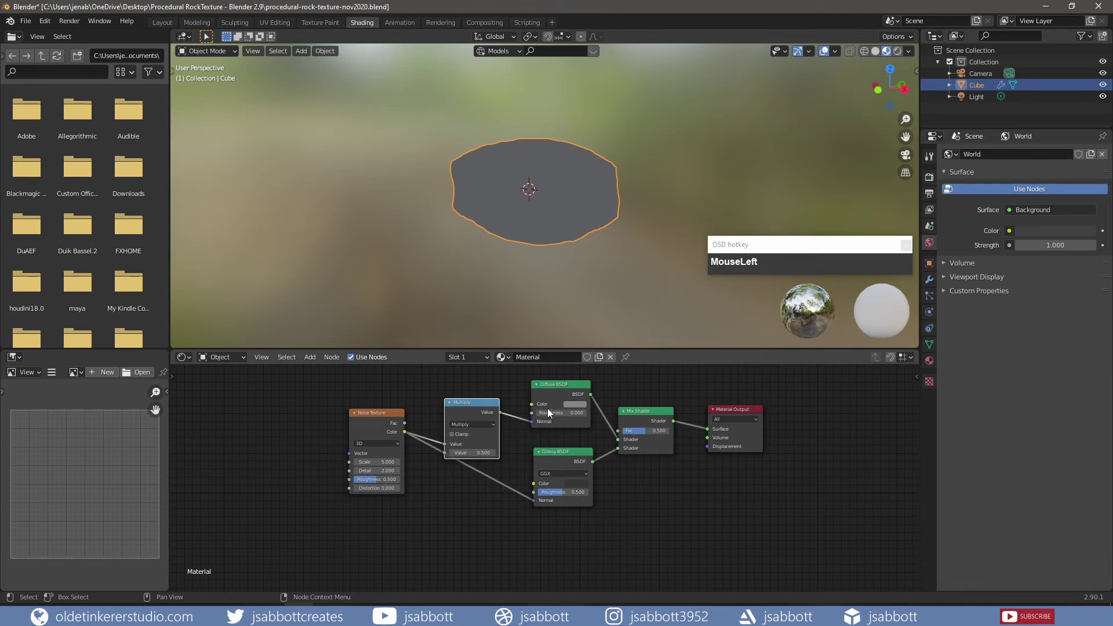
drag(501, 412, 533, 498)
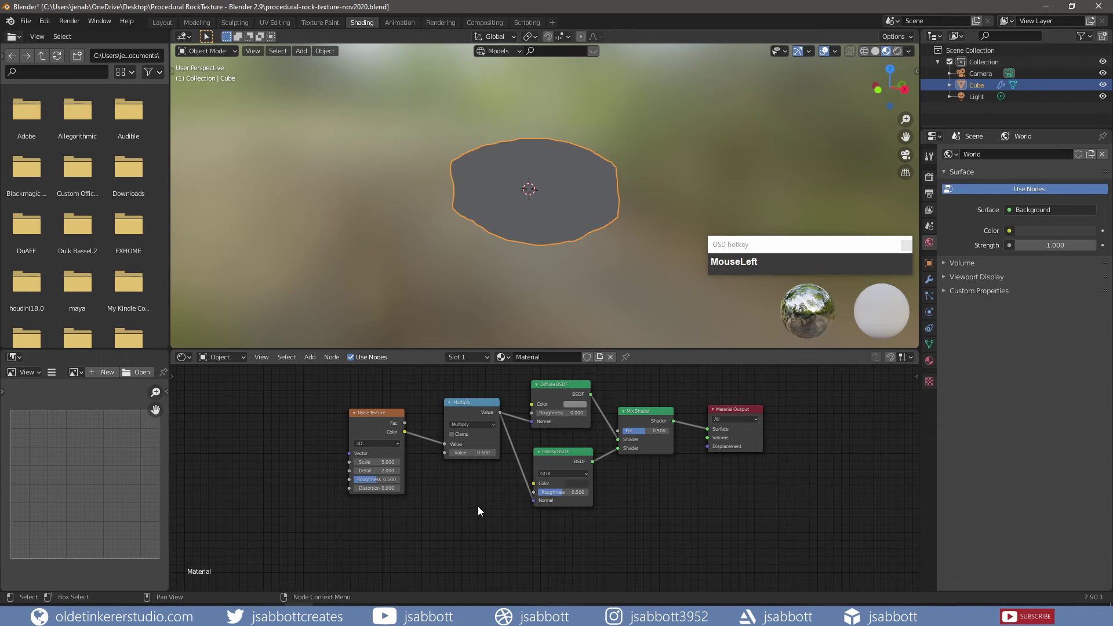
Add a Bump node taking the Multiply result as Height, feeding Diffuse and Glossy Normal.
key(shift+a)
mouse_move(524, 551)
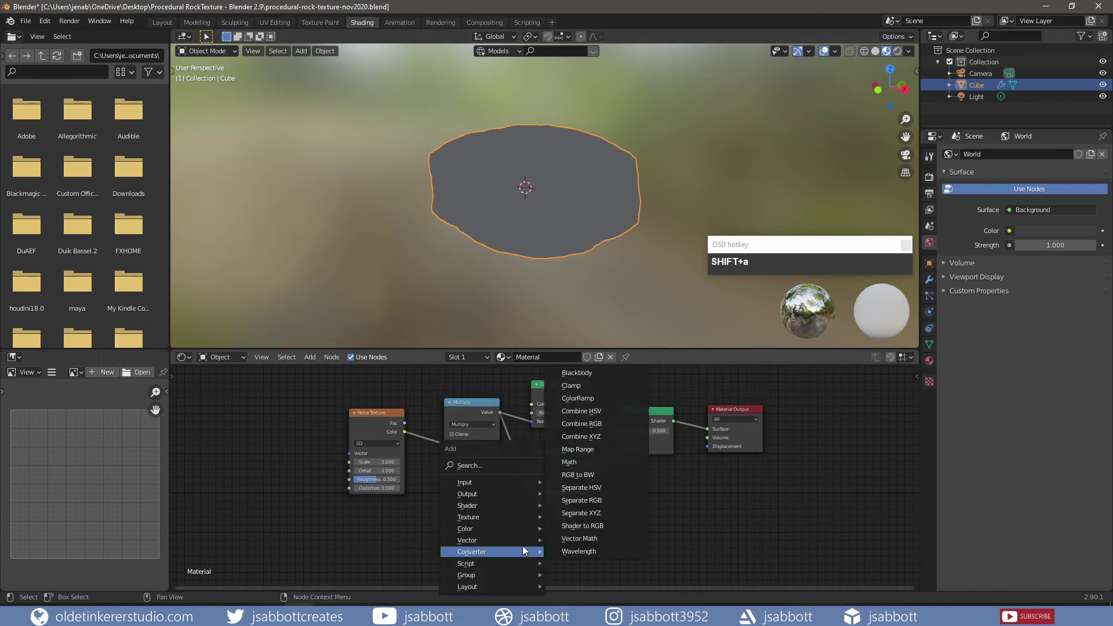
click(583, 441)
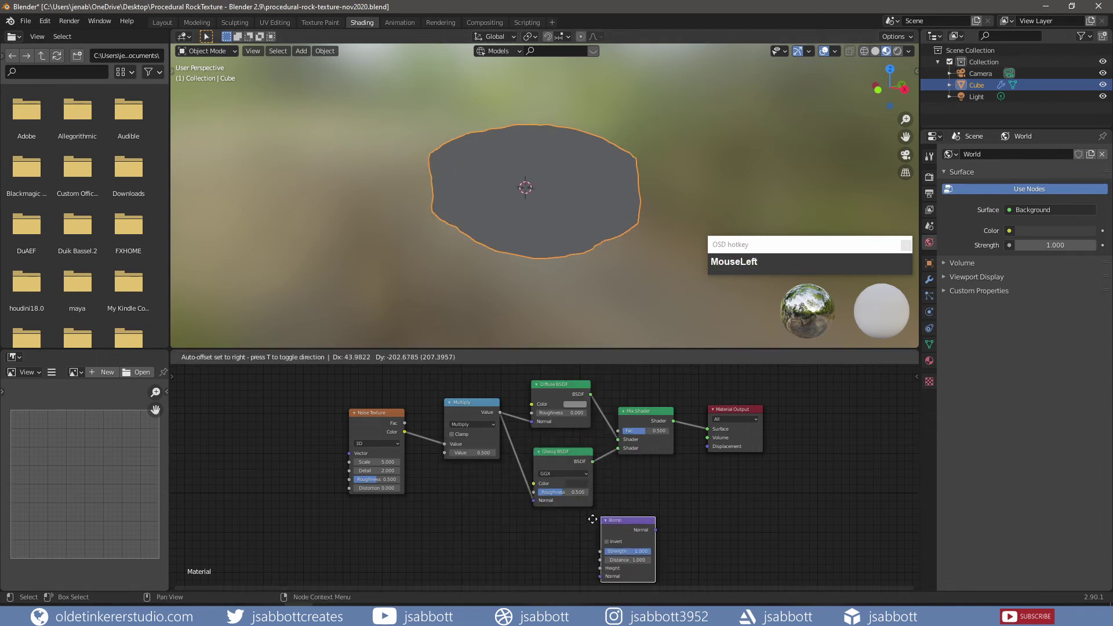
click(550, 518)
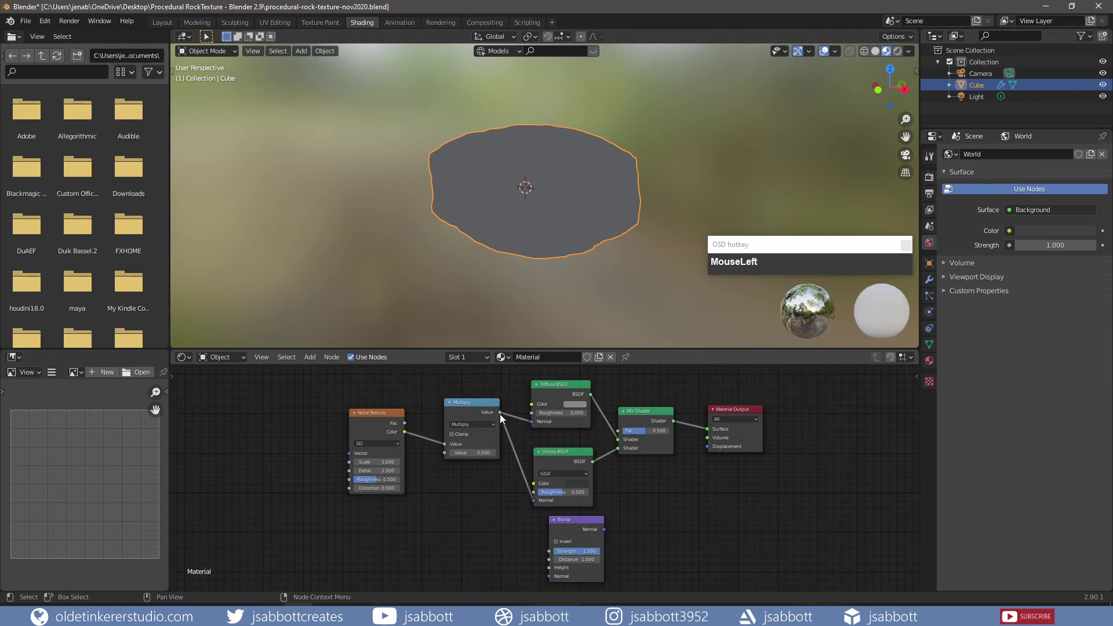
drag(500, 414, 548, 568)
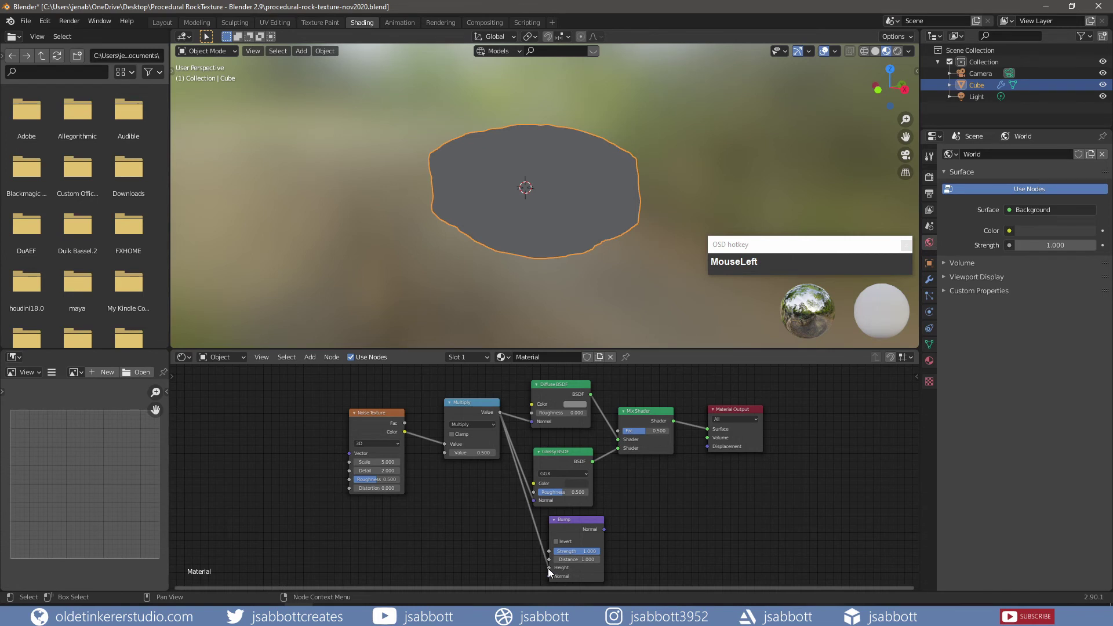
mouse_move(565, 519)
mouse_down()
mouse_move(468, 518)
mouse_move(513, 486)
mouse_move(532, 422)
mouse_up()
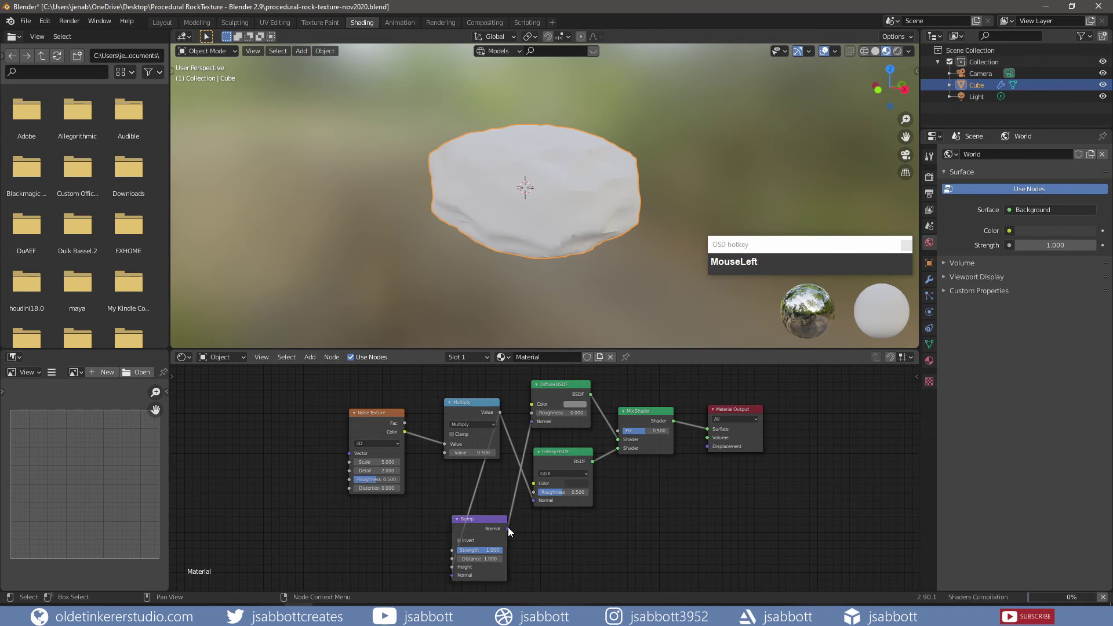
drag(508, 527, 533, 500)
drag(635, 533, 635, 534)
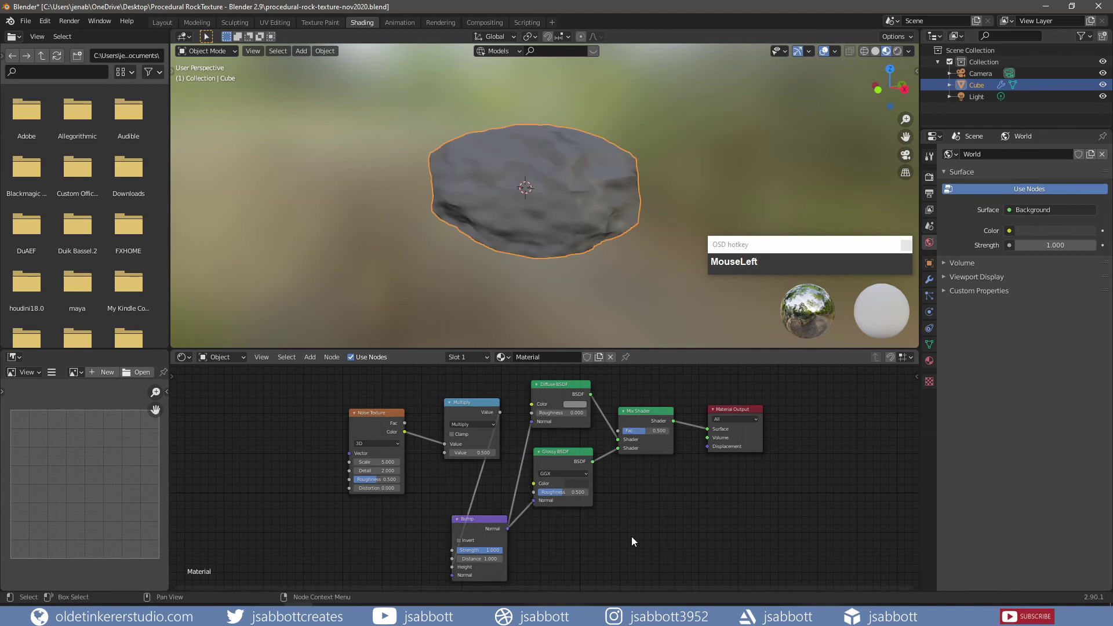
Set the Noise Texture Scale to 10 and Detail to 25, then maximize the node editor full screen.
click(373, 462)
text(5.0)
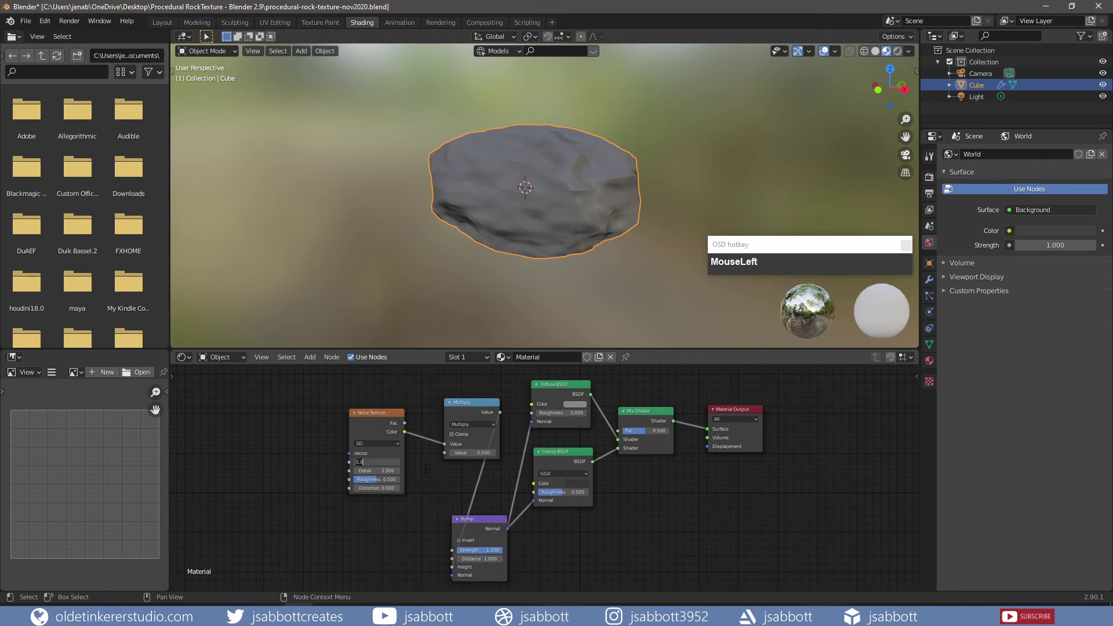
text(10)
key(Return)
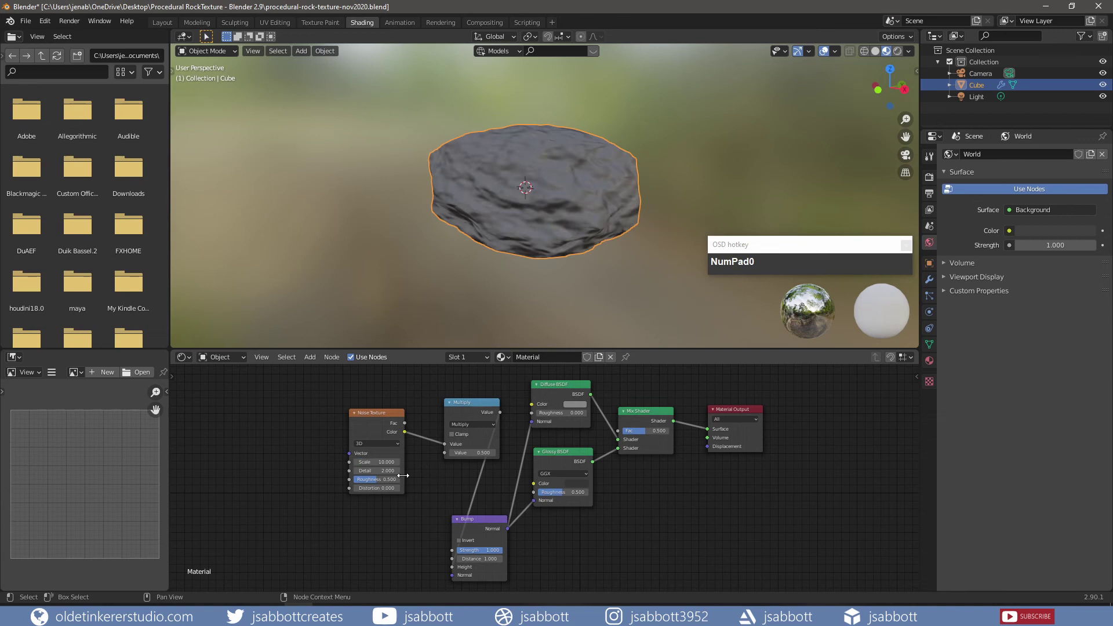
click(386, 471)
text(2.5)
key(Return)
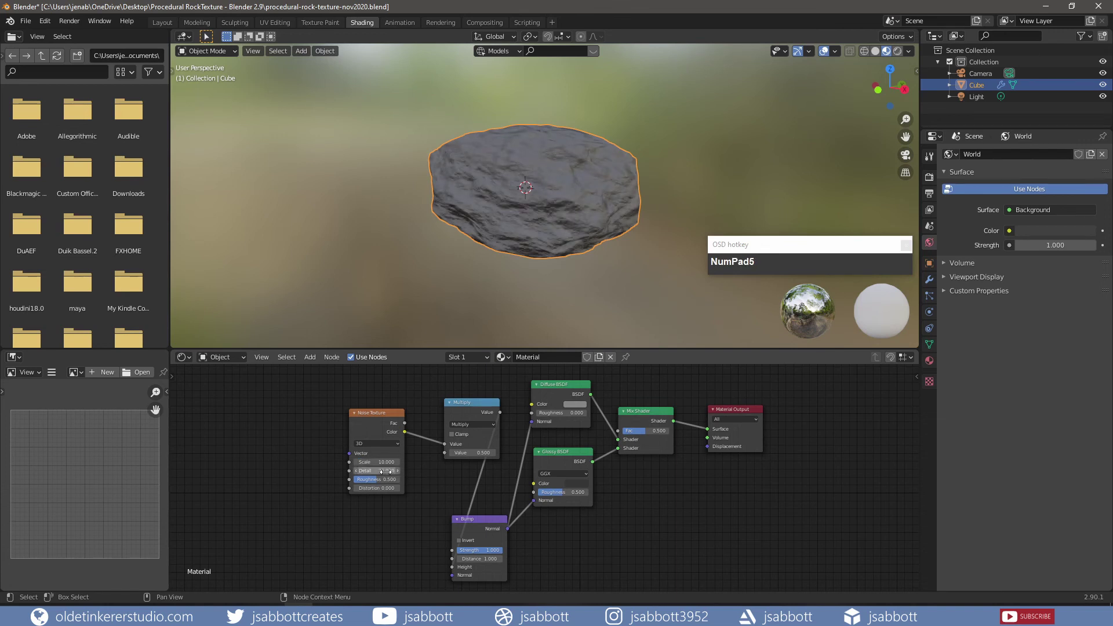
scroll(533, 313, up, 4)
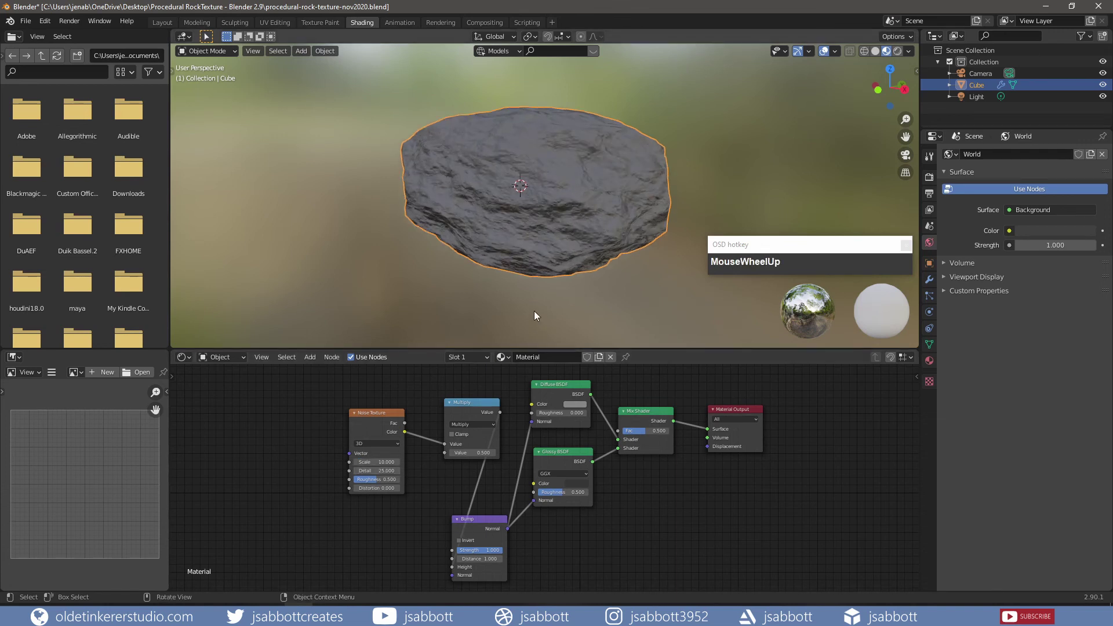
key(ctrl+space)
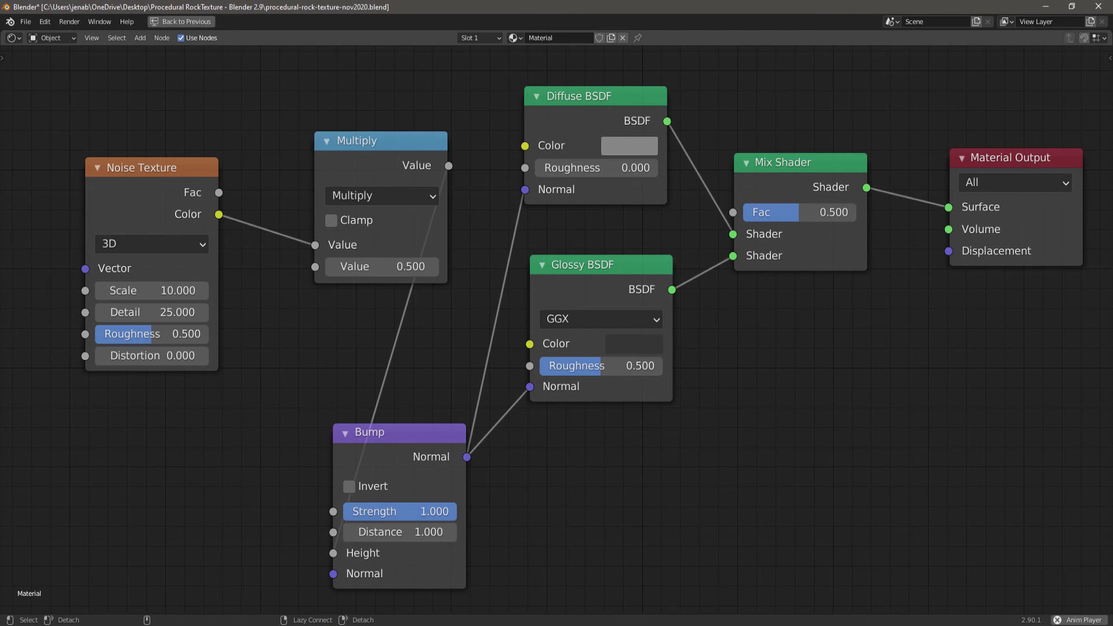